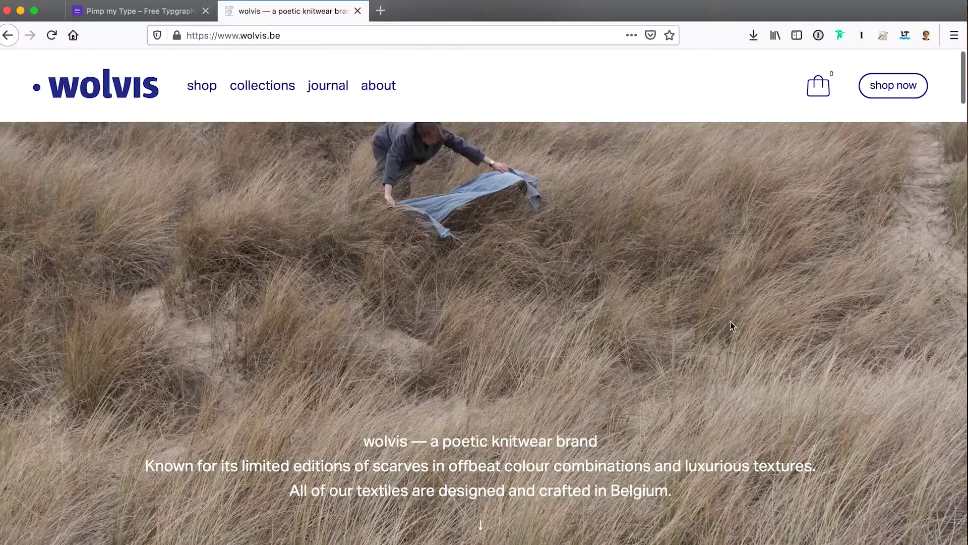
Run Fonts Ninja on wolvis.be and inspect the page text fonts, down to Lieux de Mer.
{"action": "scroll", "coordinate": [730, 322], "scroll_direction": "down", "scroll_amount": 10}
{"action": "scroll", "coordinate": [730, 323], "scroll_direction": "down", "scroll_amount": 12}
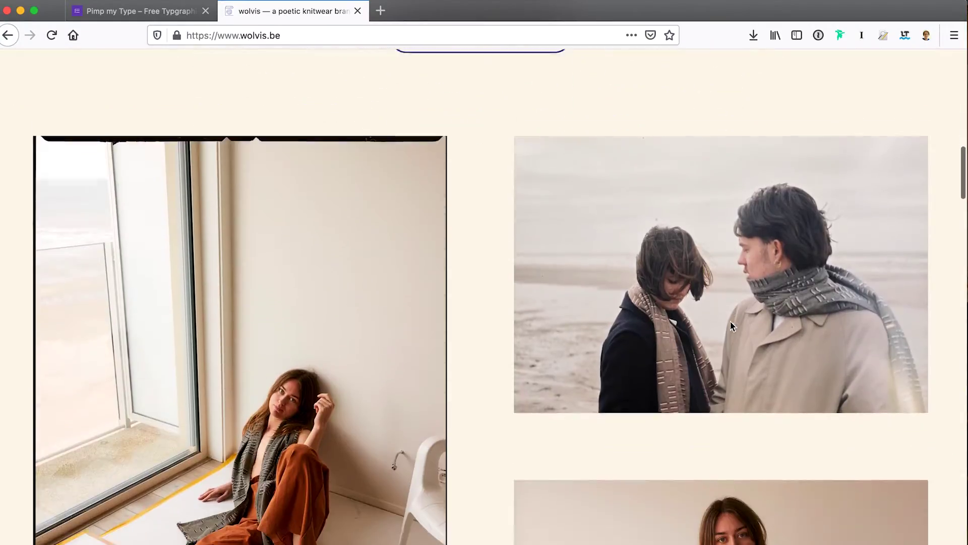
{"action": "scroll", "coordinate": [714, 390], "scroll_direction": "down", "scroll_amount": 12}
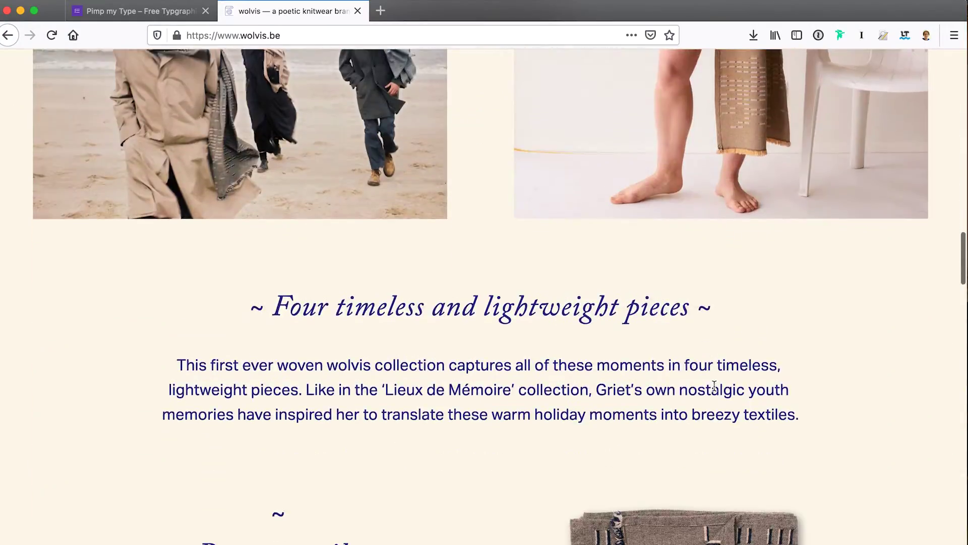
{"action": "scroll", "coordinate": [715, 391], "scroll_direction": "down", "scroll_amount": 5}
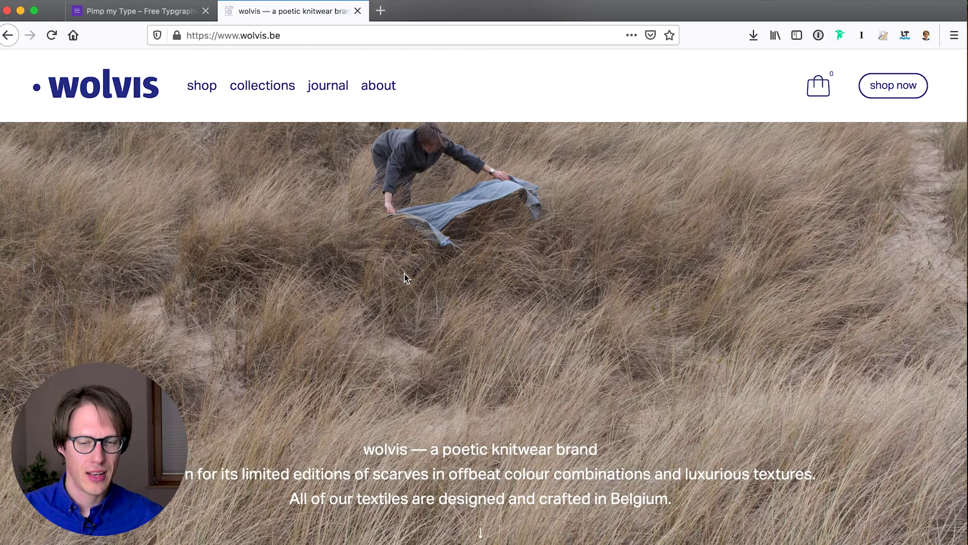
{"action": "left_click", "coordinate": [840, 39]}
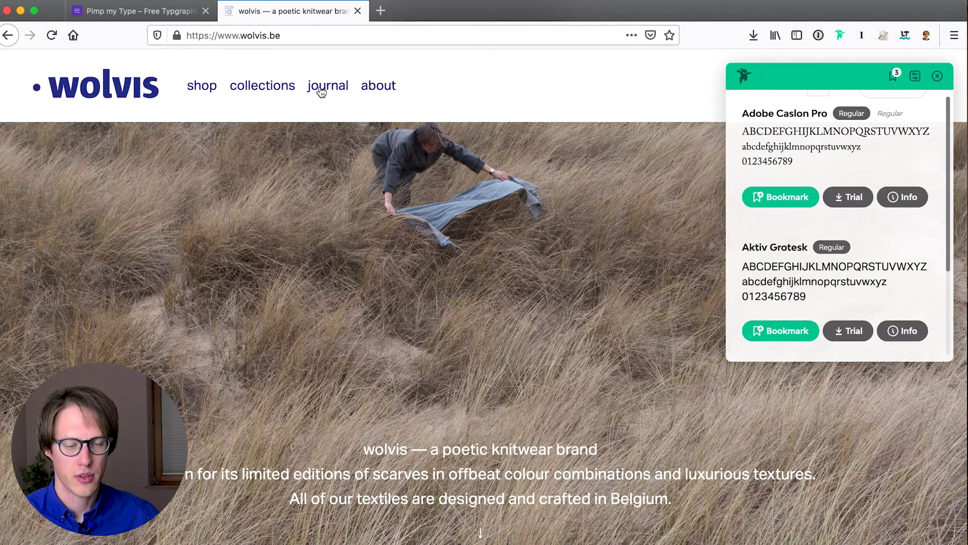
{"action": "mouse_move", "coordinate": [328, 93]}
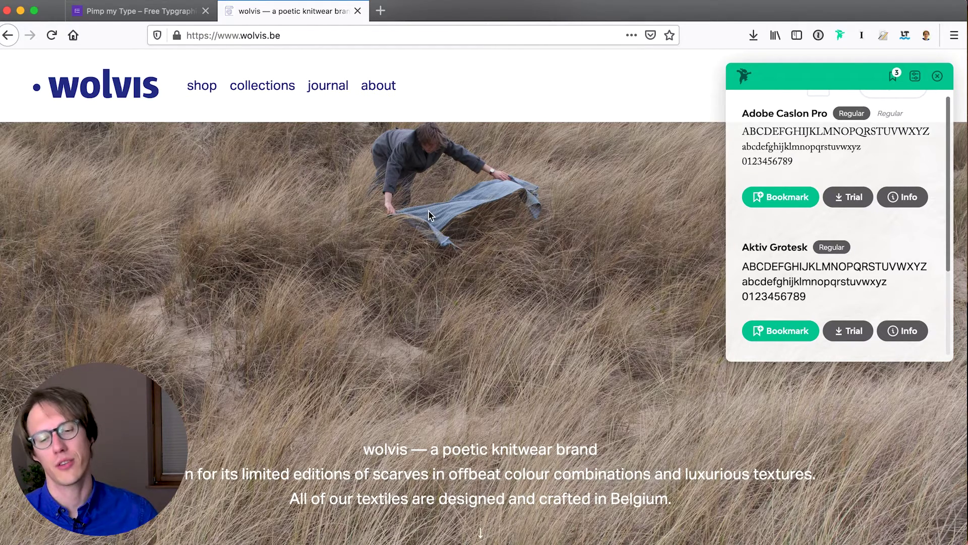
{"action": "scroll", "coordinate": [429, 211], "scroll_direction": "down", "scroll_amount": 8}
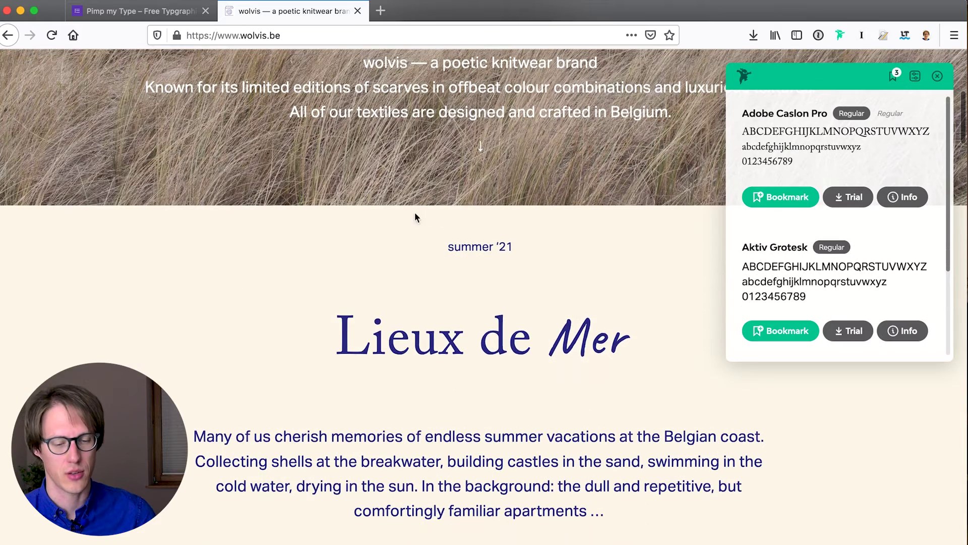
{"action": "mouse_move", "coordinate": [577, 356]}
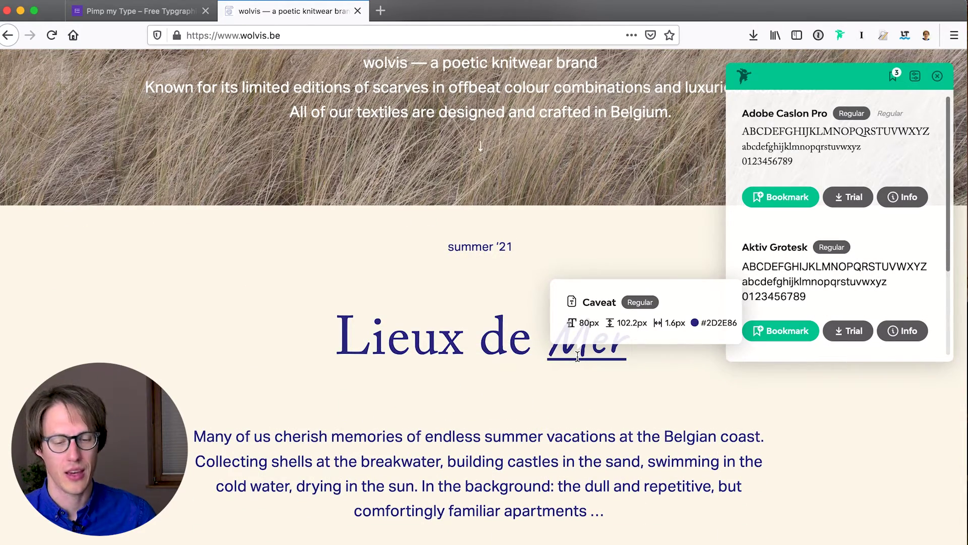
Close the Fonts Ninja panel and scroll down through the whole wolvis.be page.
{"action": "left_click", "coordinate": [937, 76]}
{"action": "scroll", "coordinate": [731, 323], "scroll_direction": "up", "scroll_amount": 7}
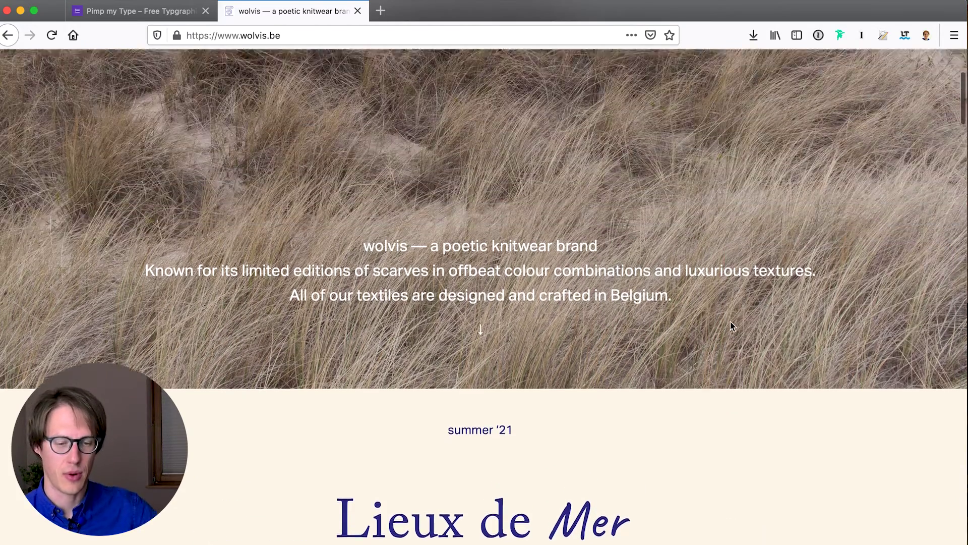
{"action": "scroll", "coordinate": [730, 322], "scroll_direction": "down", "scroll_amount": 10}
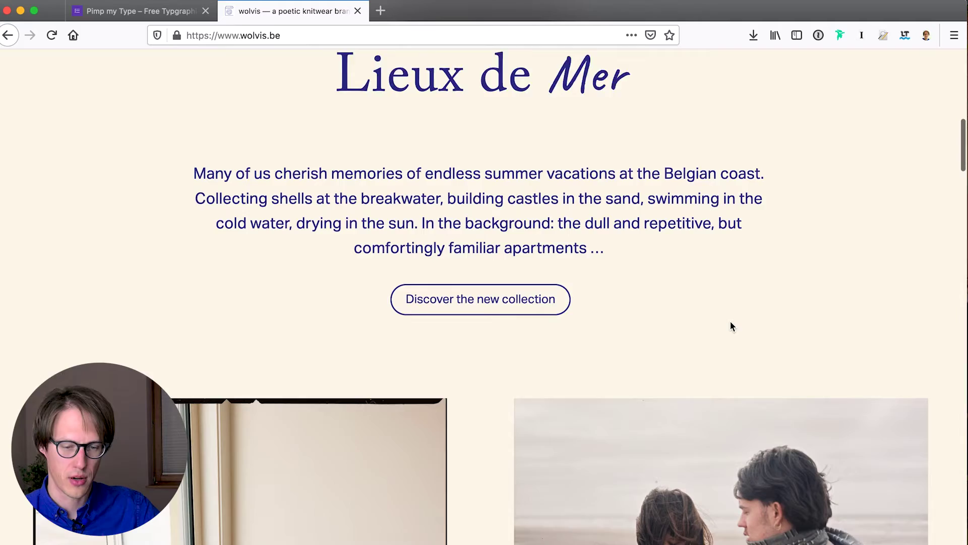
{"action": "scroll", "coordinate": [730, 322], "scroll_direction": "down", "scroll_amount": 15}
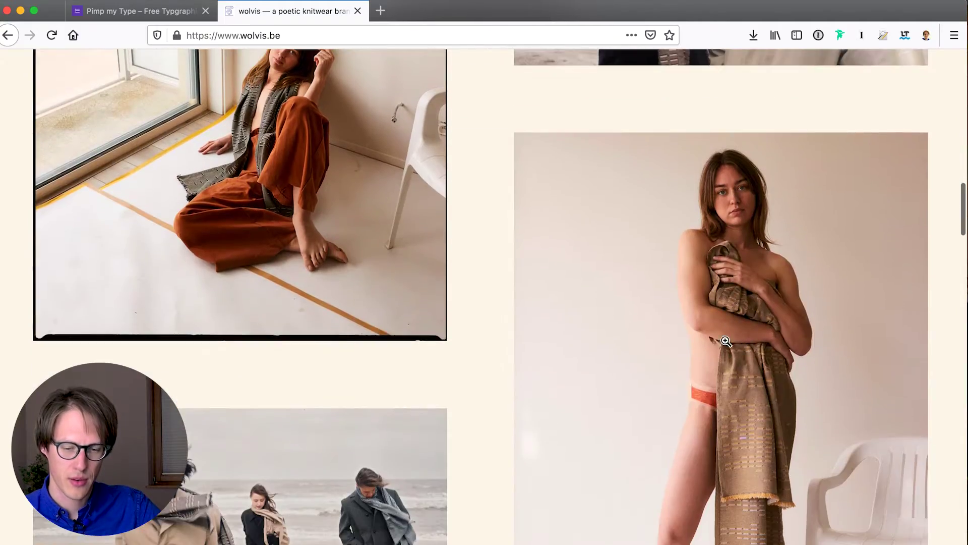
{"action": "scroll", "coordinate": [714, 387], "scroll_direction": "down", "scroll_amount": 10}
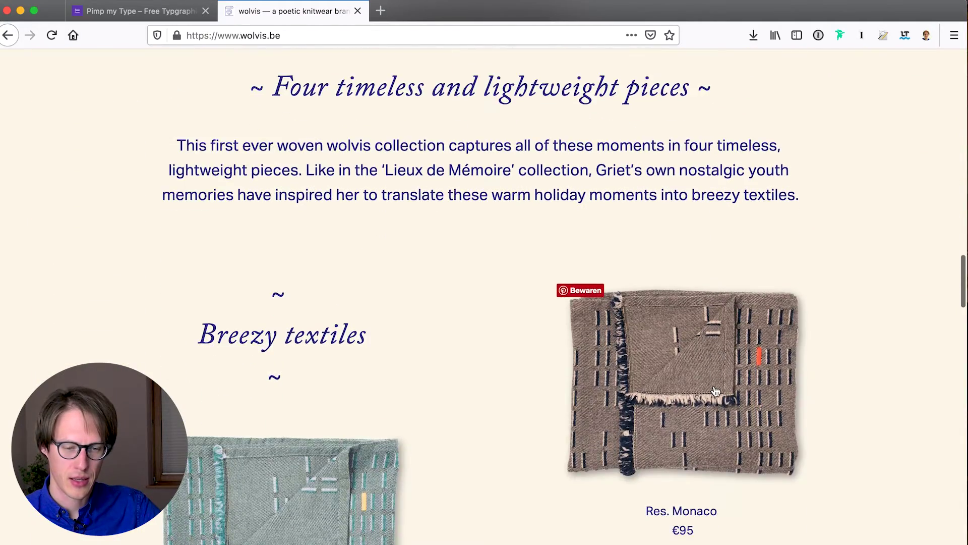
{"action": "scroll", "coordinate": [715, 390], "scroll_direction": "down", "scroll_amount": 3}
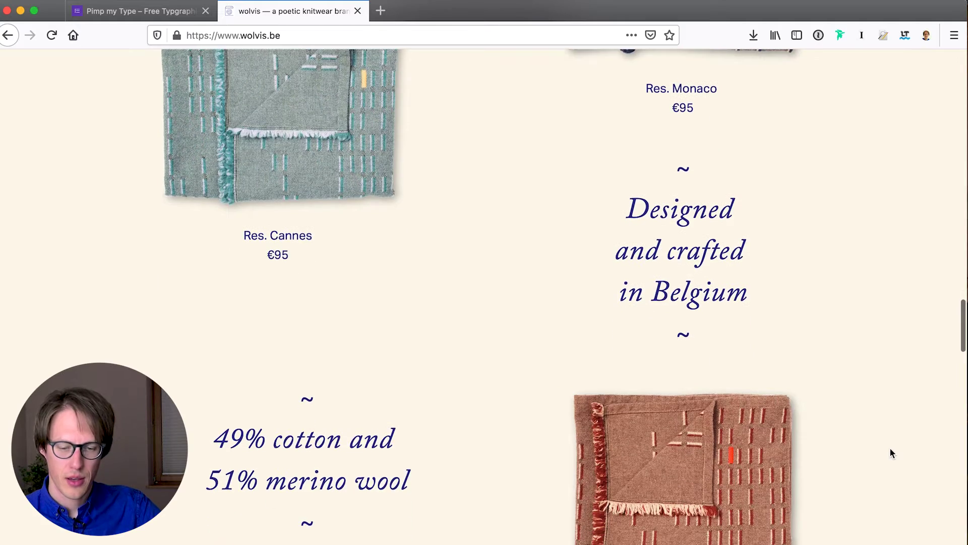
{"action": "scroll", "coordinate": [890, 452], "scroll_direction": "down", "scroll_amount": 7}
{"action": "scroll", "coordinate": [891, 452], "scroll_direction": "down", "scroll_amount": 3}
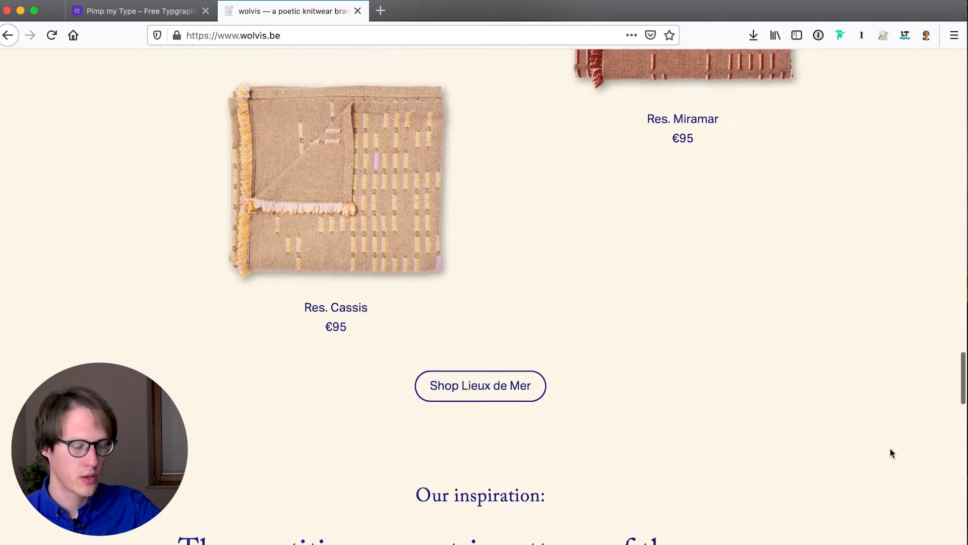
{"action": "scroll", "coordinate": [890, 452], "scroll_direction": "down", "scroll_amount": 5}
{"action": "scroll", "coordinate": [891, 451], "scroll_direction": "down", "scroll_amount": 6}
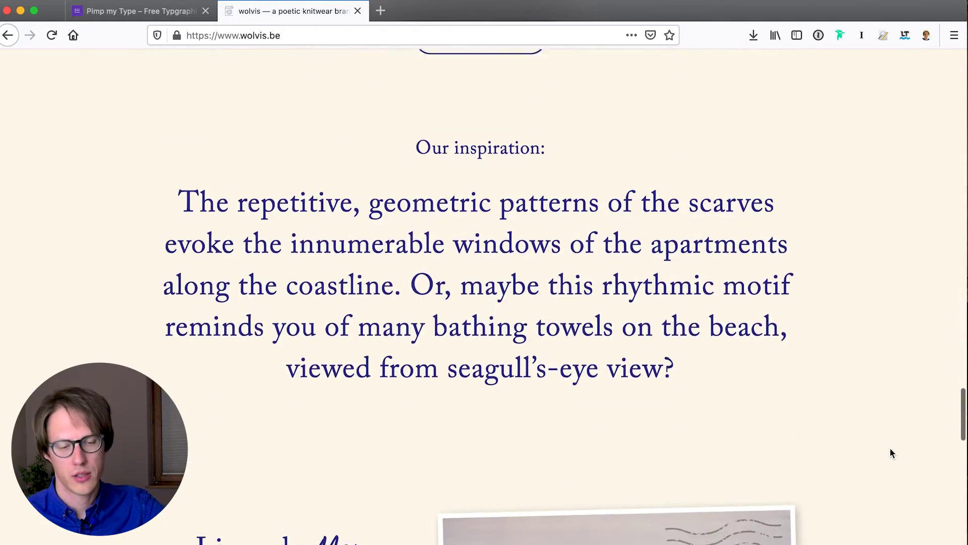
{"action": "scroll", "coordinate": [891, 449], "scroll_direction": "down", "scroll_amount": 3}
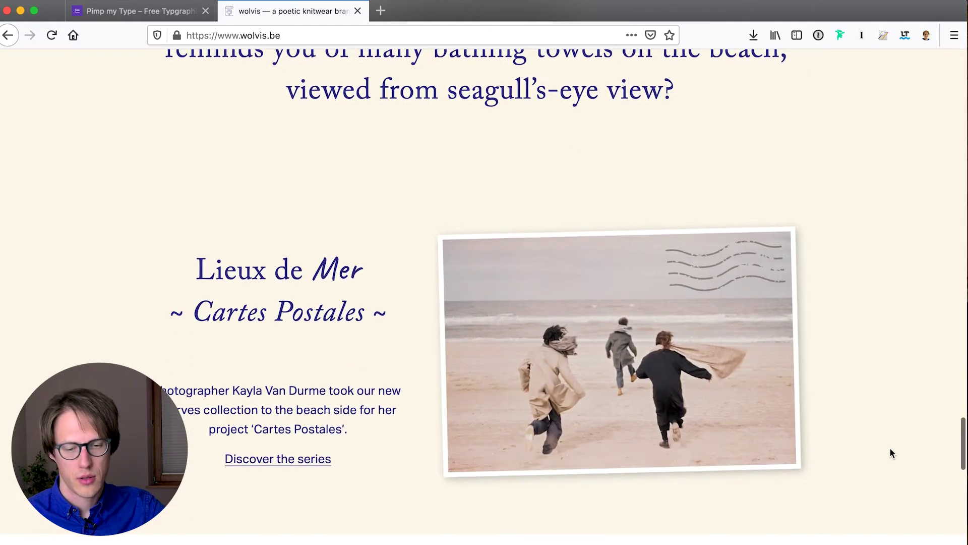
Scroll back up to the grass hero image at the top of the homepage.
{"action": "scroll", "coordinate": [890, 449], "scroll_direction": "up", "scroll_amount": 3}
{"action": "scroll", "coordinate": [891, 453], "scroll_direction": "up", "scroll_amount": 5}
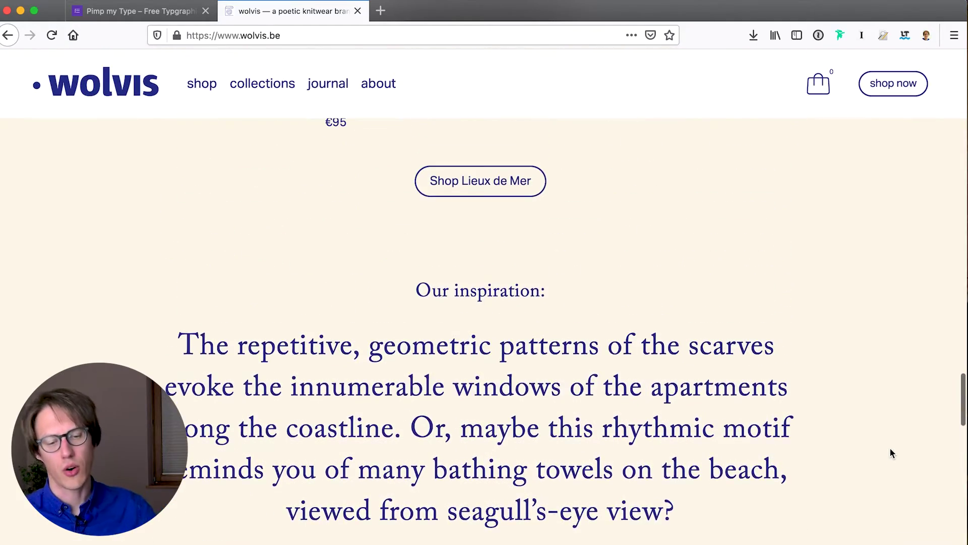
{"action": "scroll", "coordinate": [890, 452], "scroll_direction": "down", "scroll_amount": 4}
{"action": "scroll", "coordinate": [891, 452], "scroll_direction": "up", "scroll_amount": 15}
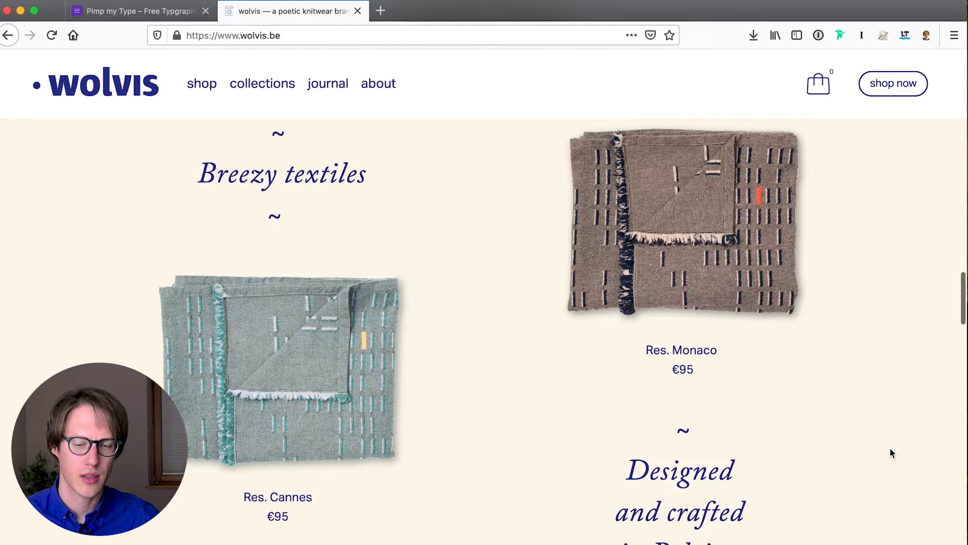
{"action": "scroll", "coordinate": [890, 452], "scroll_direction": "down", "scroll_amount": 2}
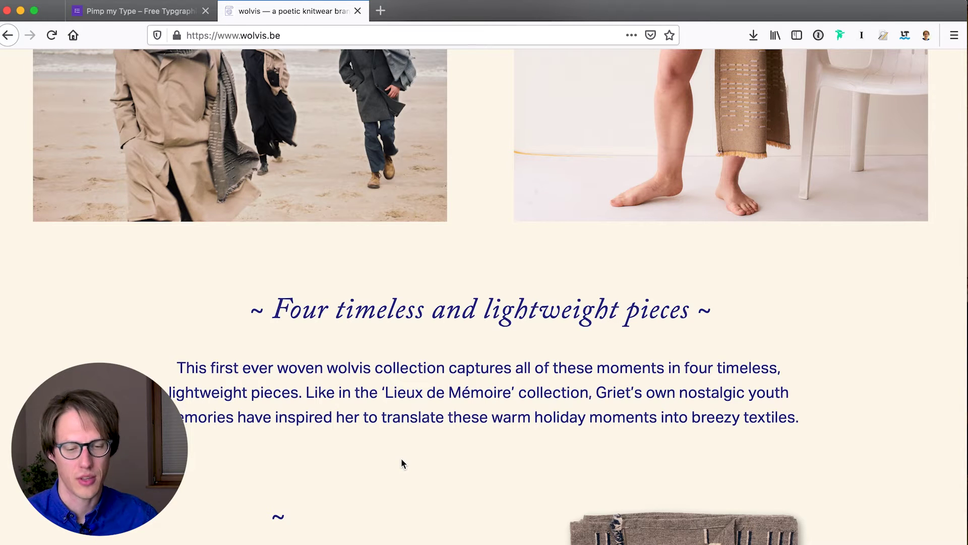
{"action": "scroll", "coordinate": [400, 458], "scroll_direction": "down", "scroll_amount": 5}
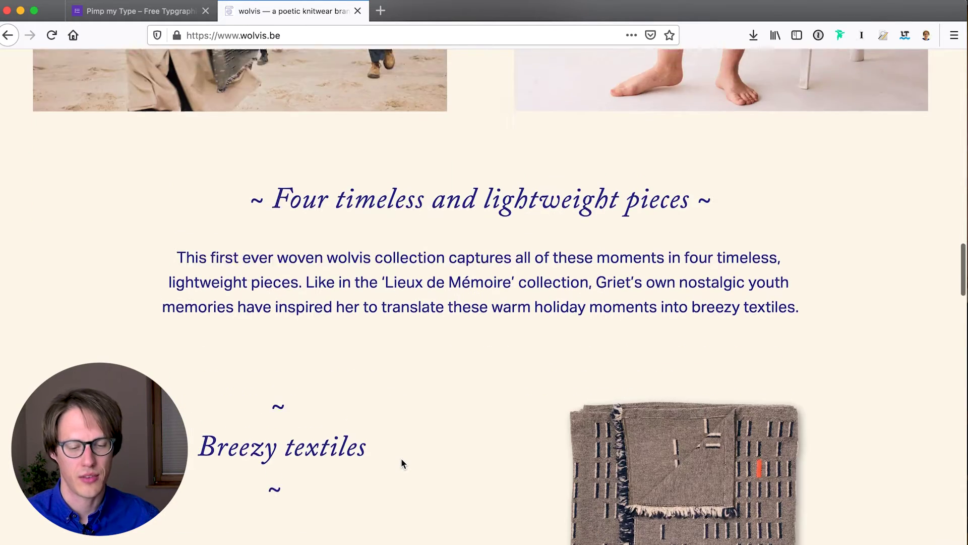
{"action": "scroll", "coordinate": [401, 458], "scroll_direction": "up", "scroll_amount": 5}
{"action": "scroll", "coordinate": [402, 461], "scroll_direction": "up", "scroll_amount": 15}
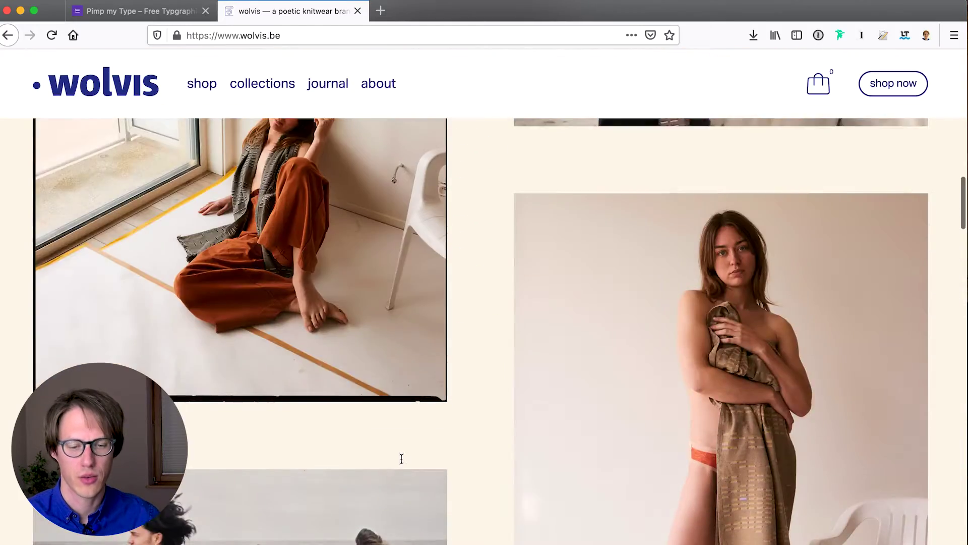
{"action": "scroll", "coordinate": [402, 459], "scroll_direction": "up", "scroll_amount": 8}
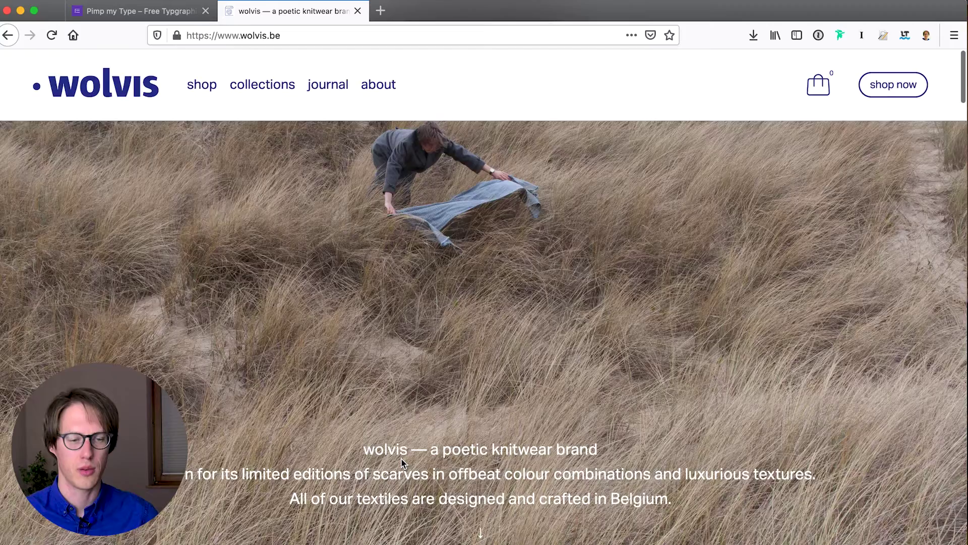
{"action": "scroll", "coordinate": [402, 459], "scroll_direction": "down", "scroll_amount": 10}
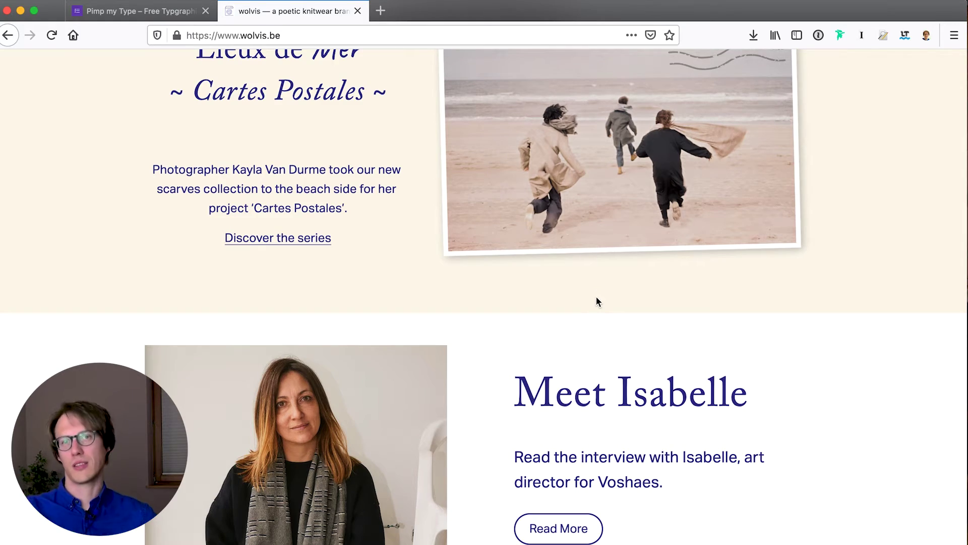
{"action": "scroll", "coordinate": [596, 301], "scroll_direction": "down", "scroll_amount": 15}
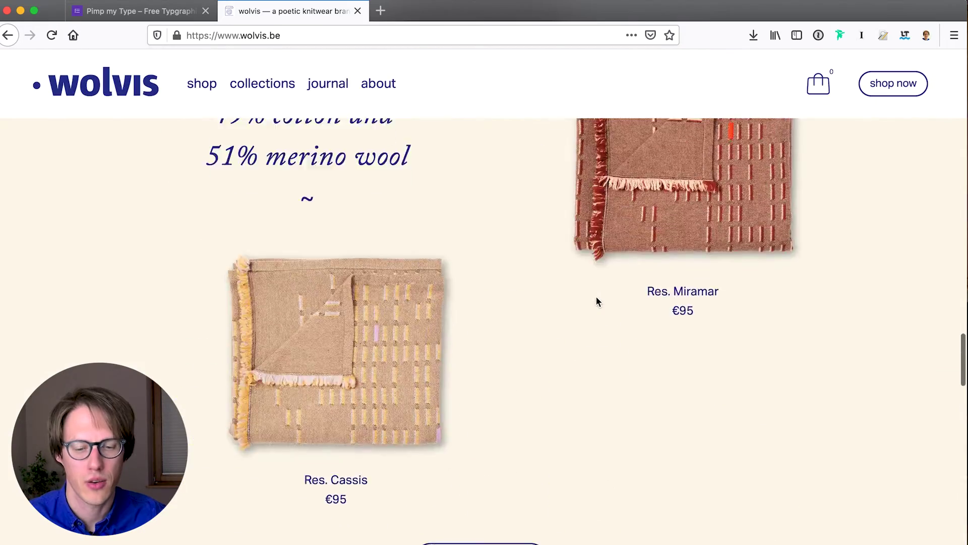
Scroll from the hero banner down to the summer '21 'Lieux de Mer' section.
{"action": "scroll", "coordinate": [597, 301], "scroll_direction": "up", "scroll_amount": 10}
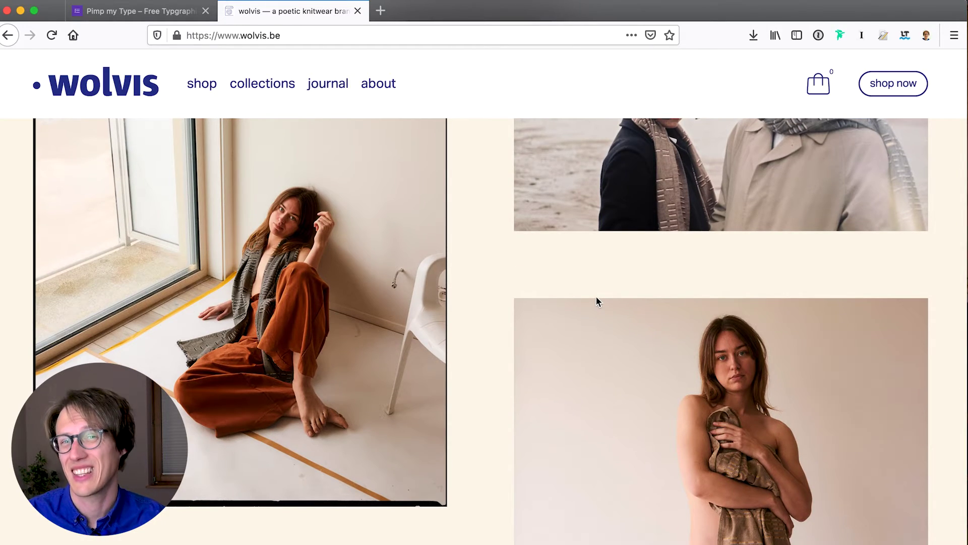
{"action": "scroll", "coordinate": [596, 301], "scroll_direction": "up", "scroll_amount": 15}
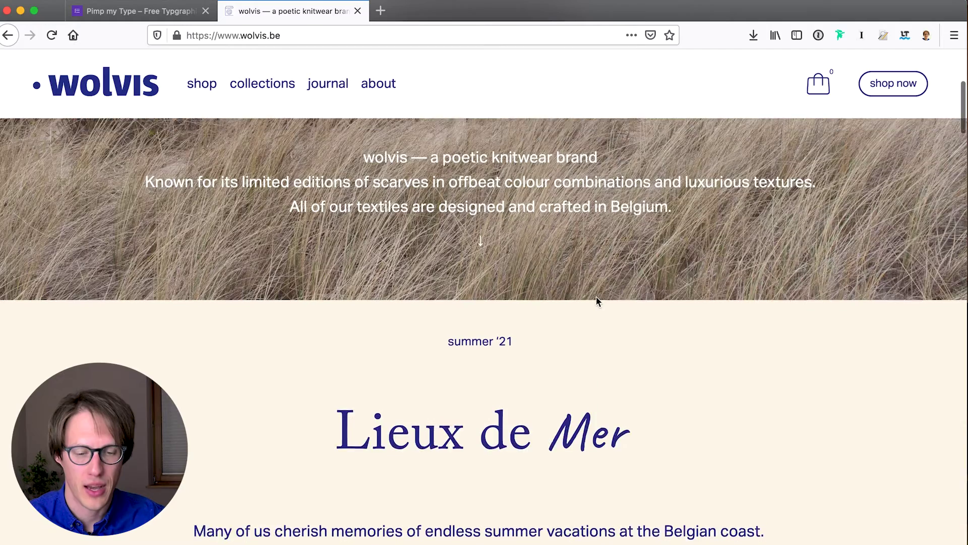
{"action": "scroll", "coordinate": [597, 301], "scroll_direction": "down", "scroll_amount": 6}
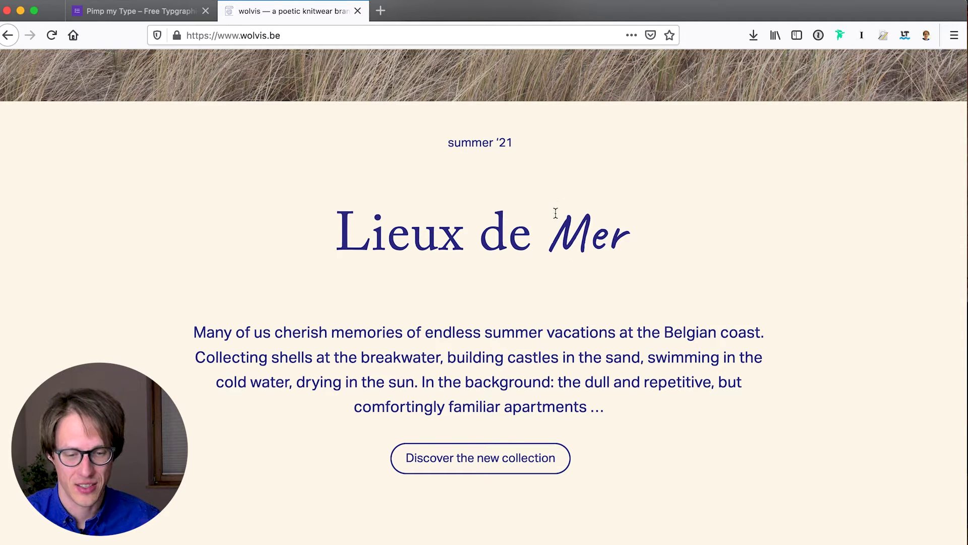
Inspect the 'Lieux de Mer' heading and select its h1 node in DevTools.
{"action": "right_click", "coordinate": [394, 256]}
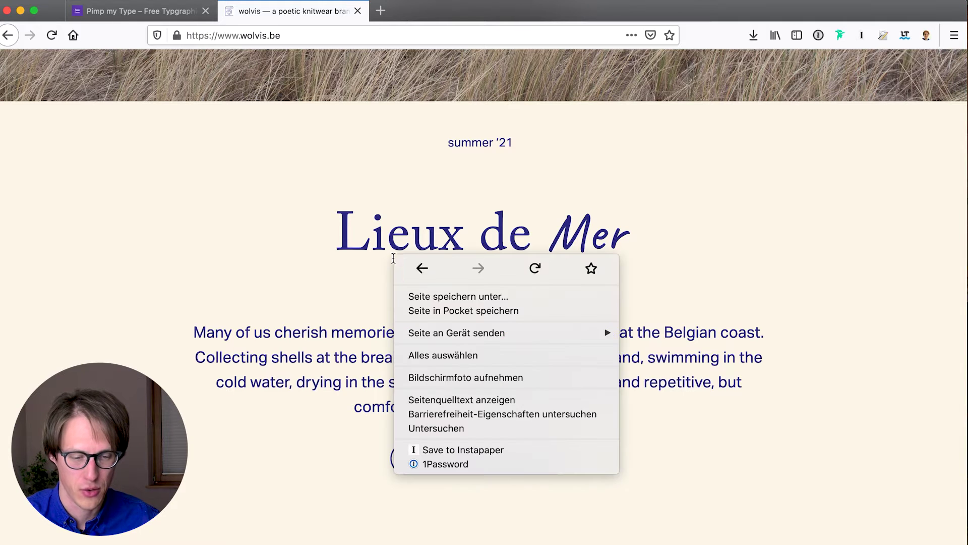
{"action": "left_click", "coordinate": [464, 429]}
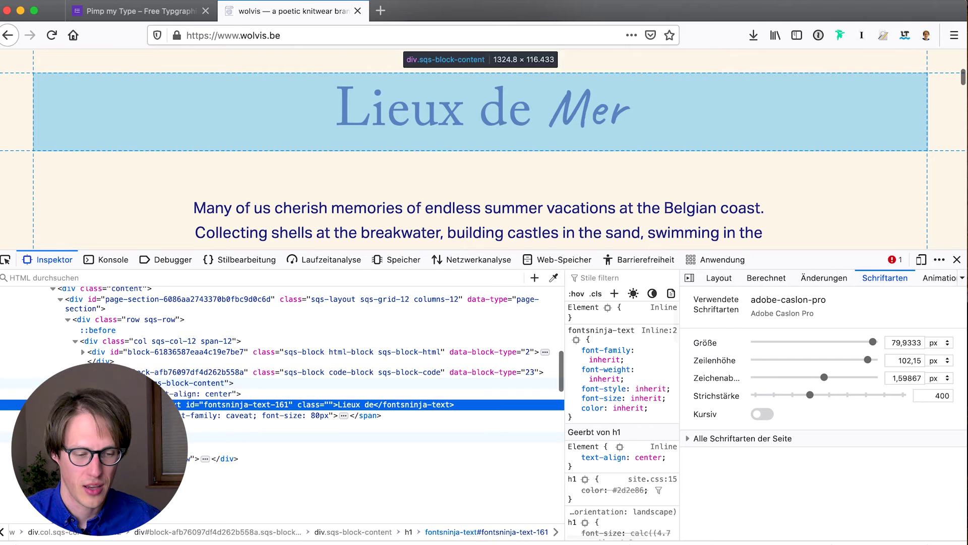
{"action": "left_click", "coordinate": [126, 393]}
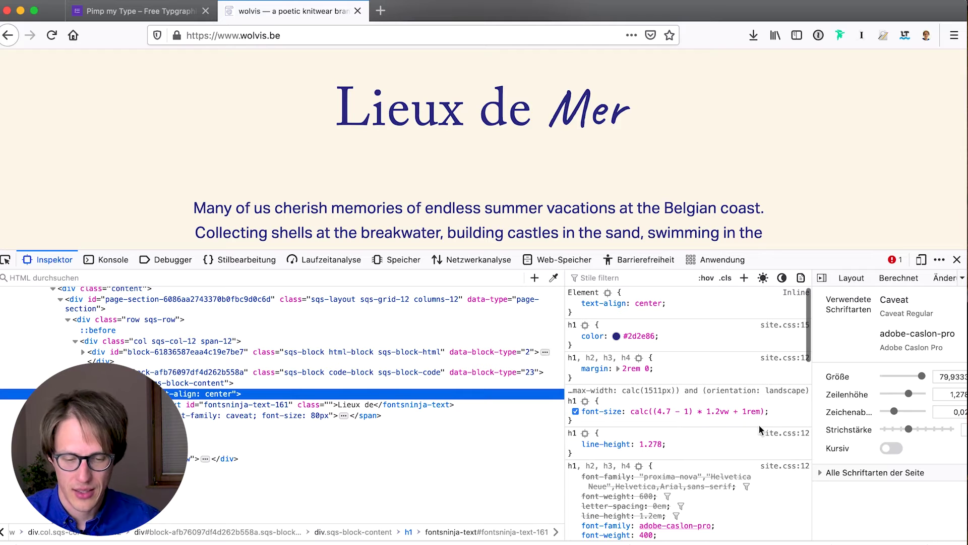
Add letter-spacing to the h1 rule, trying -0.01 to -0.003 and settling on -0.002em.
{"action": "left_click", "coordinate": [776, 414]}
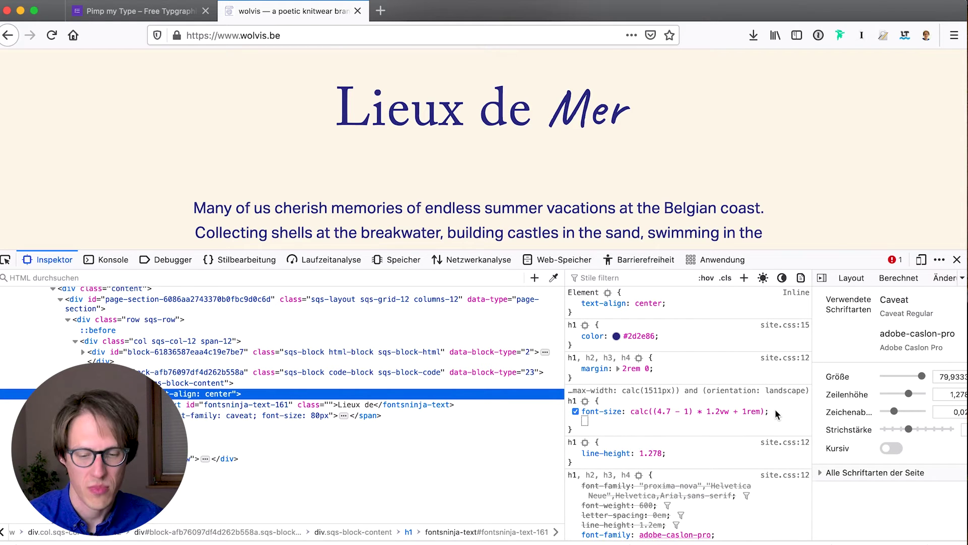
{"action": "type", "text": "letter-spacing"}
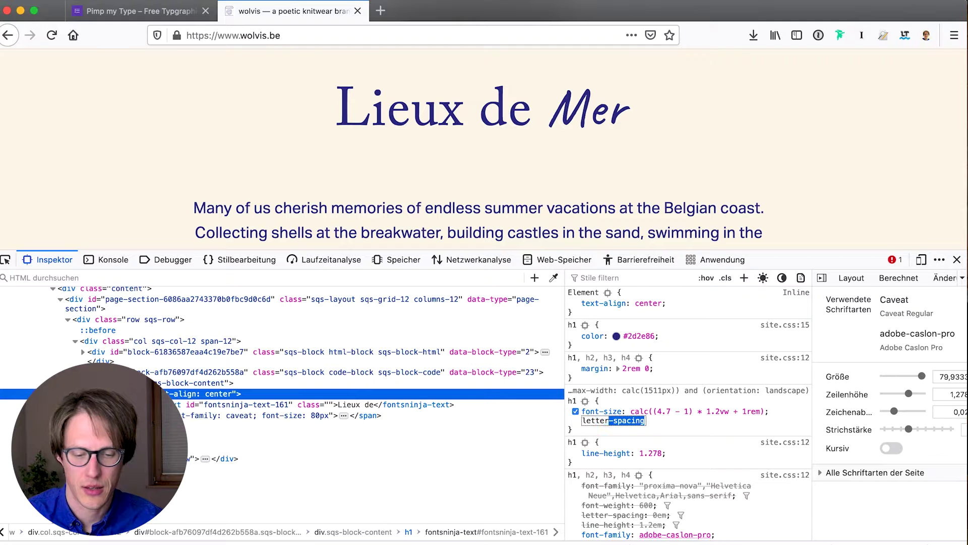
{"action": "key", "text": "Tab"}
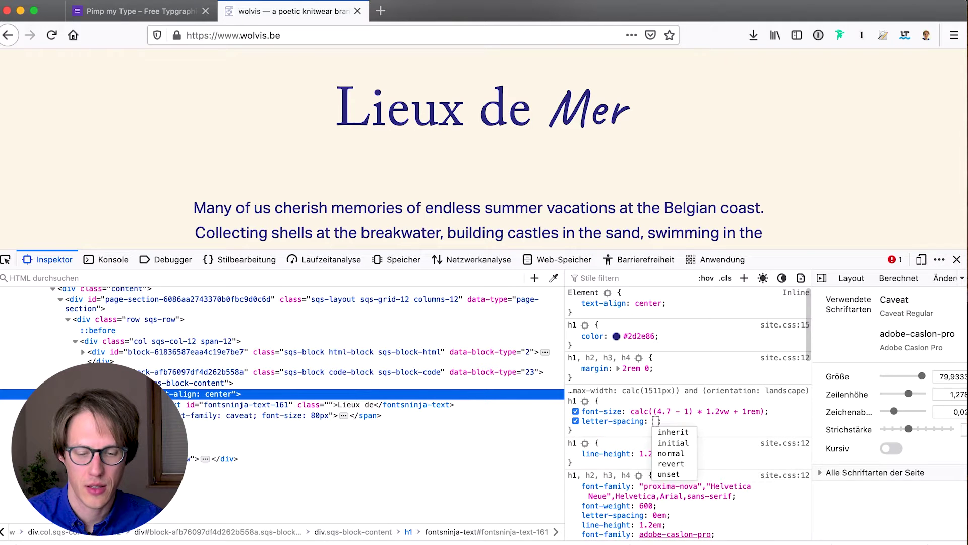
{"action": "type", "text": "-0.01em"}
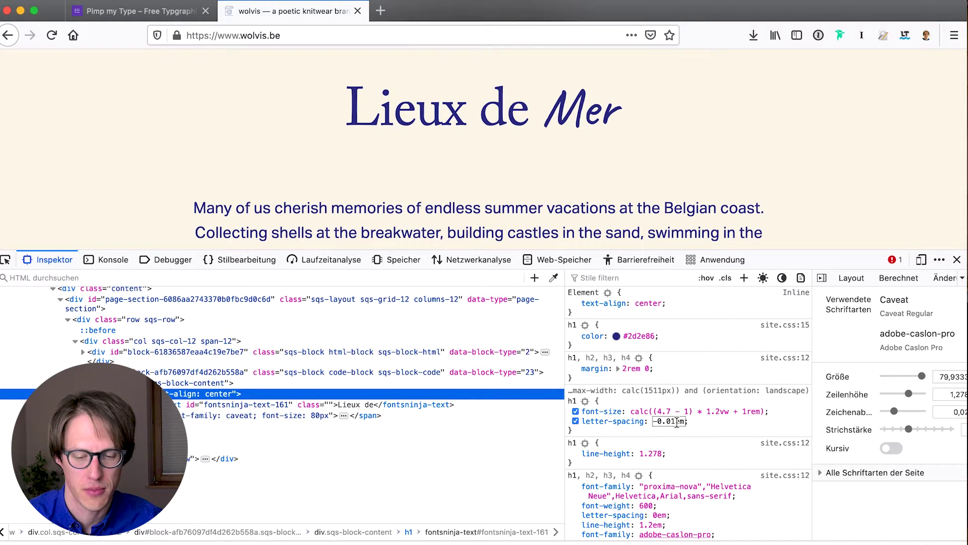
{"action": "key", "text": "BackSpace"}
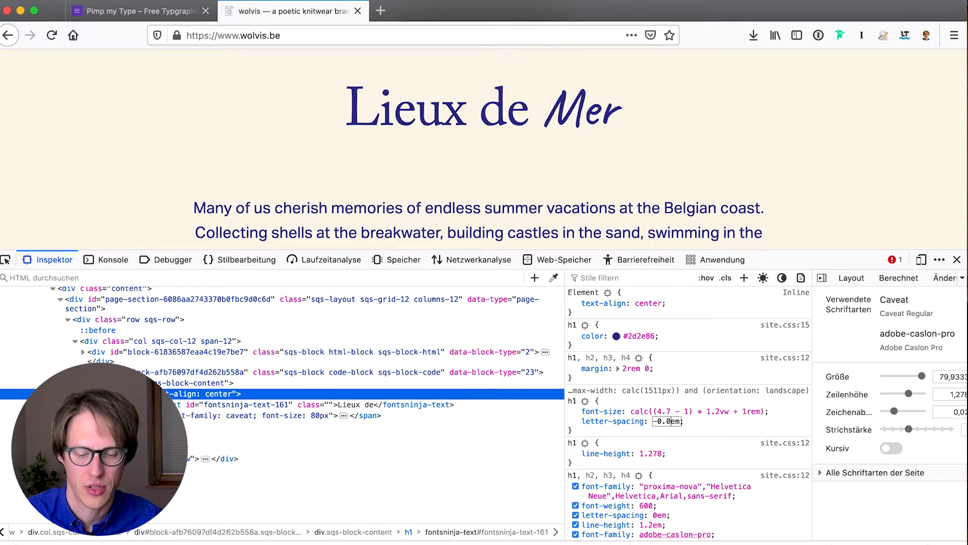
{"action": "type", "text": "05"}
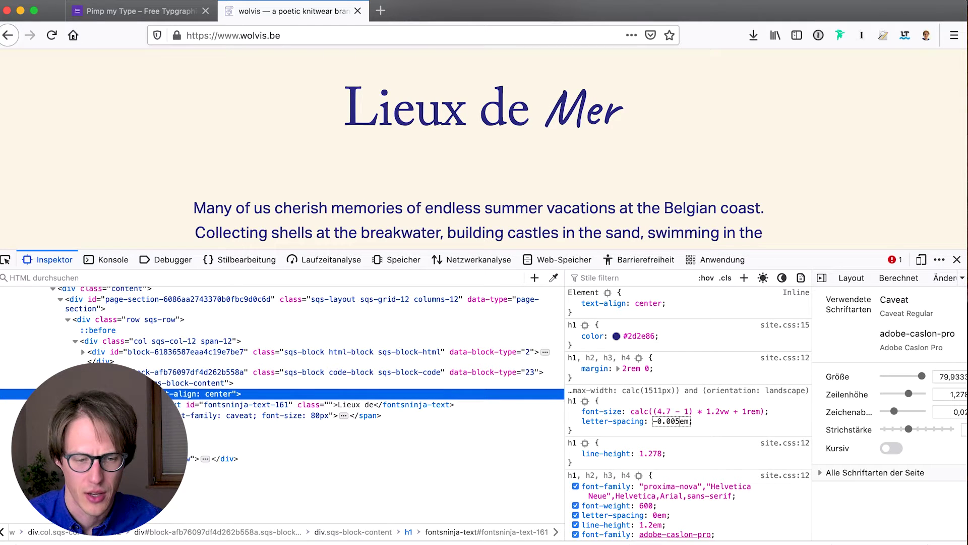
{"action": "key", "text": "BackSpace"}
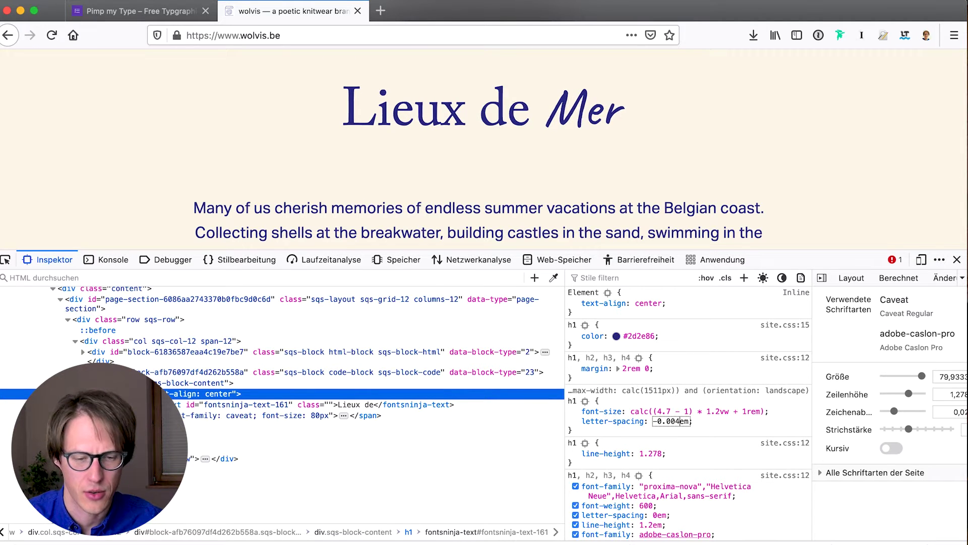
{"action": "type", "text": "4"}
{"action": "key", "text": "BackSpace"}
{"action": "type", "text": "3"}
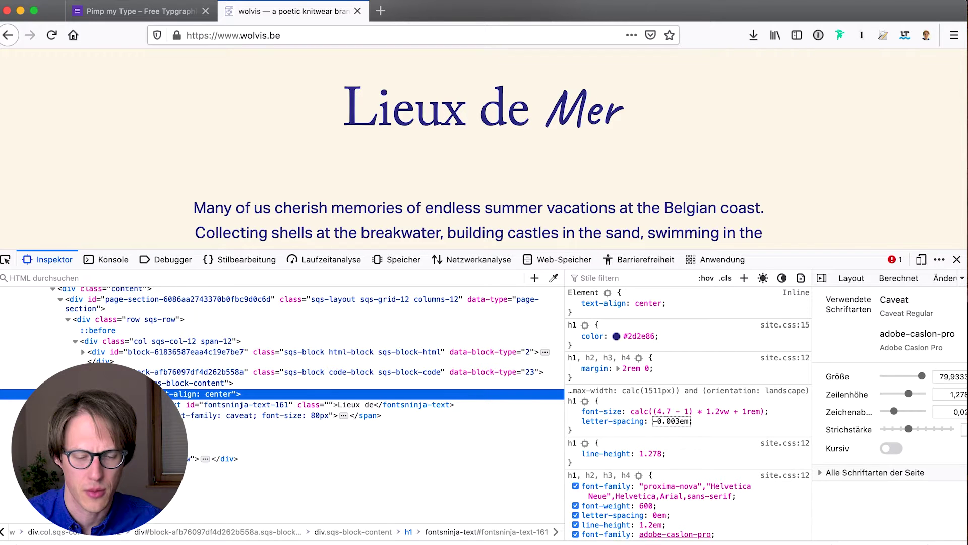
{"action": "key", "text": "BackSpace"}
{"action": "type", "text": "2"}
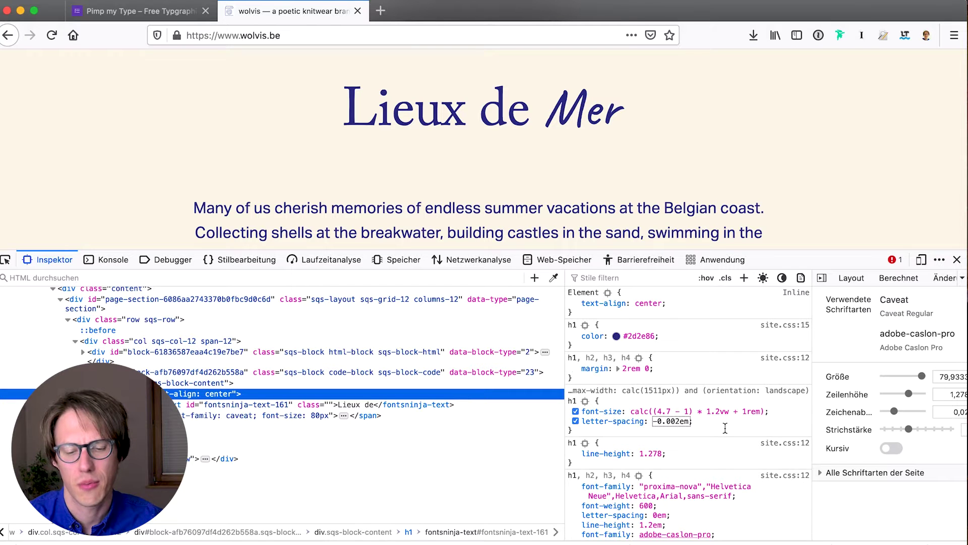
{"action": "key", "text": "Return"}
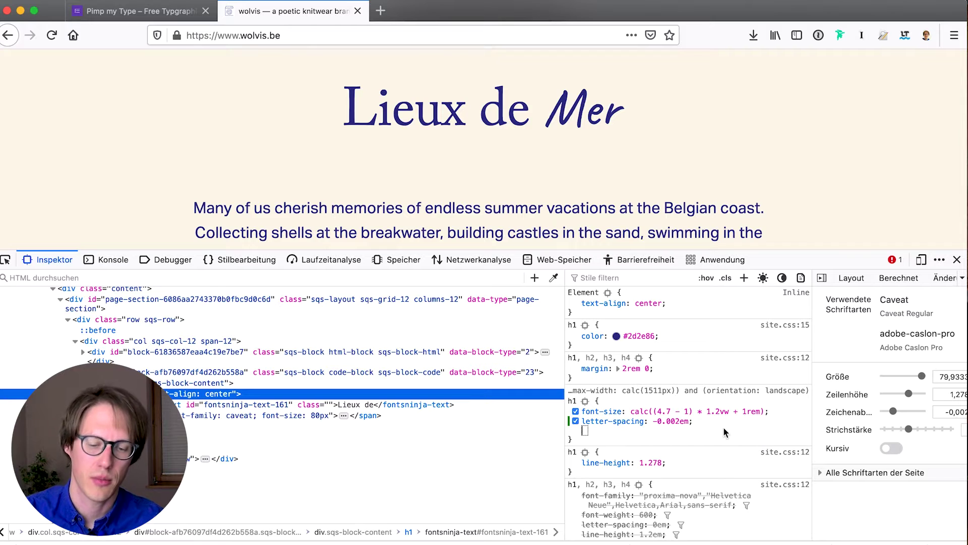
Add word-spacing -0.08em to the h1 rule, adjusted down from -0.1em.
{"action": "type", "text": "word-s"}
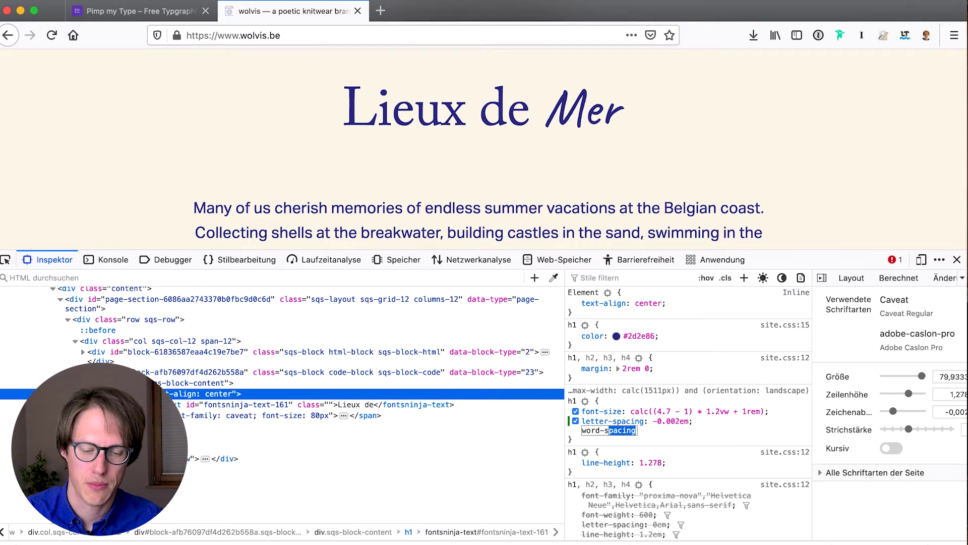
{"action": "key", "text": "Tab"}
{"action": "type", "text": "-0."}
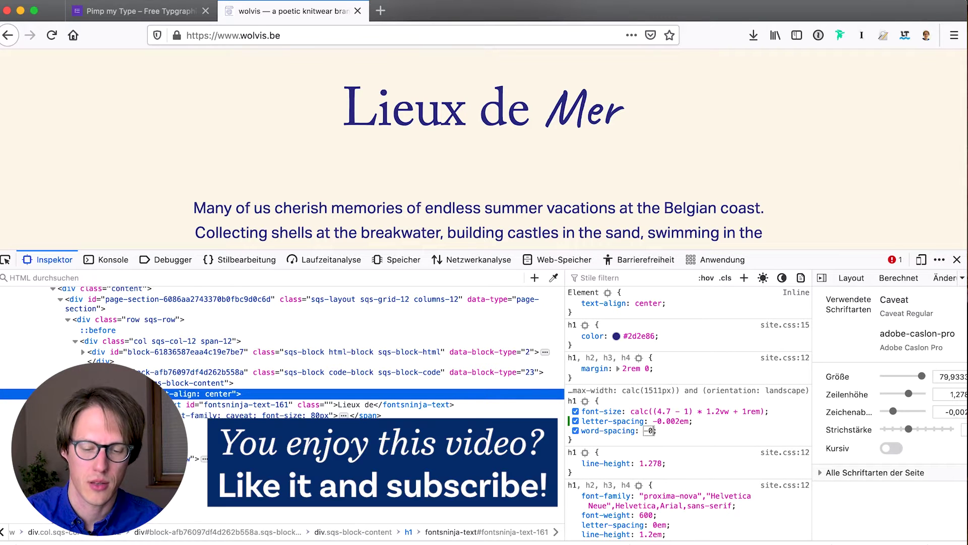
{"action": "type", "text": "1"}
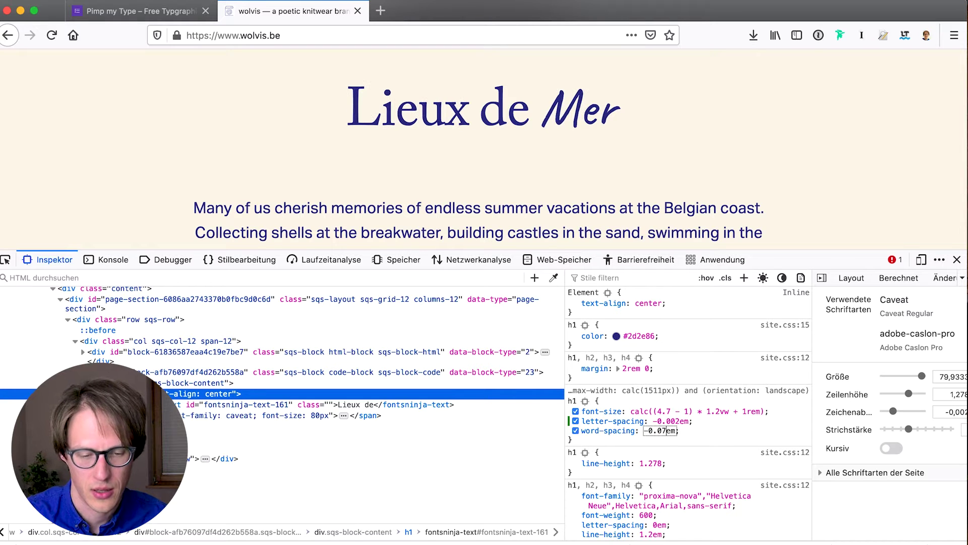
{"action": "key", "text": "BackSpace"}
{"action": "type", "text": "8"}
{"action": "key", "text": "Return"}
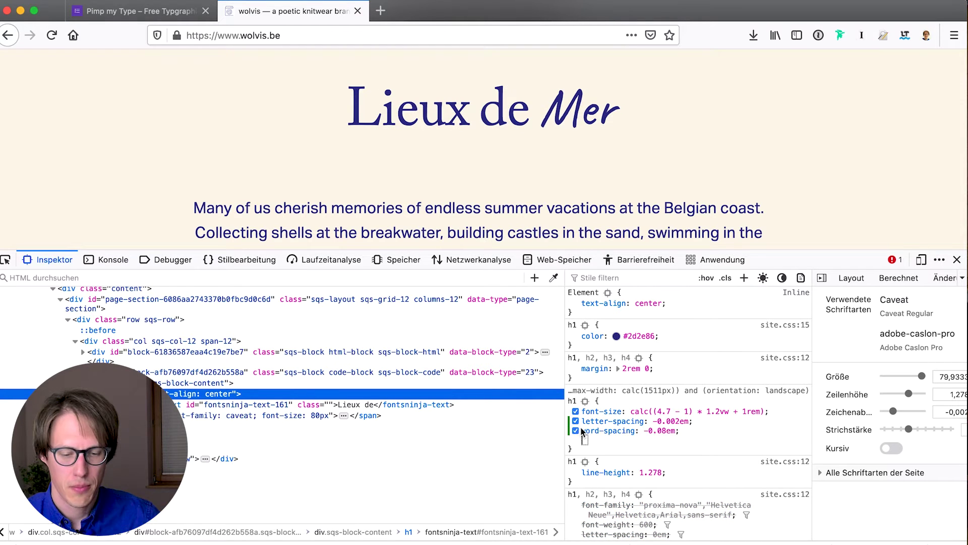
Toggle the h1 letter- and word-spacing off and on to compare, then close DevTools.
{"action": "left_click", "coordinate": [575, 421]}
{"action": "left_click", "coordinate": [575, 430]}
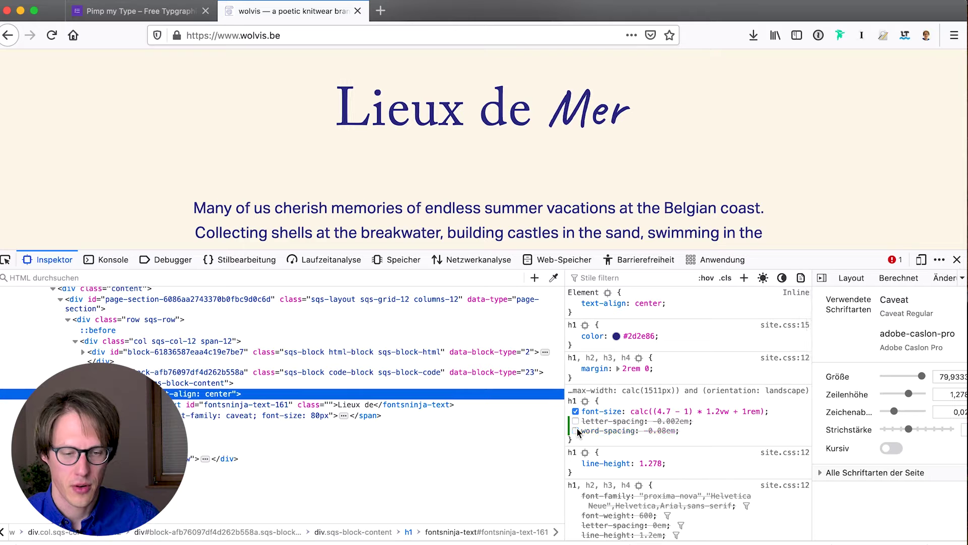
{"action": "left_click", "coordinate": [575, 430]}
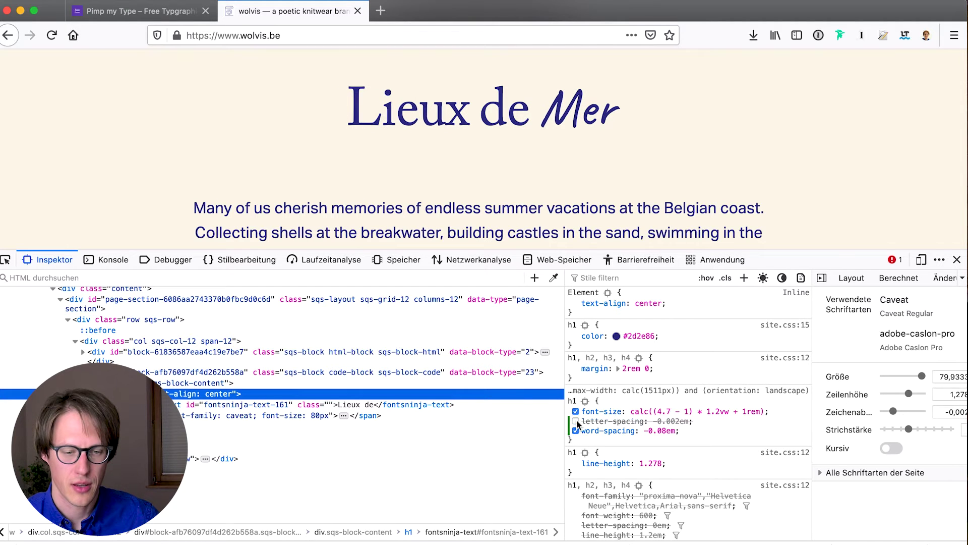
{"action": "left_click", "coordinate": [575, 430]}
{"action": "left_click", "coordinate": [576, 430]}
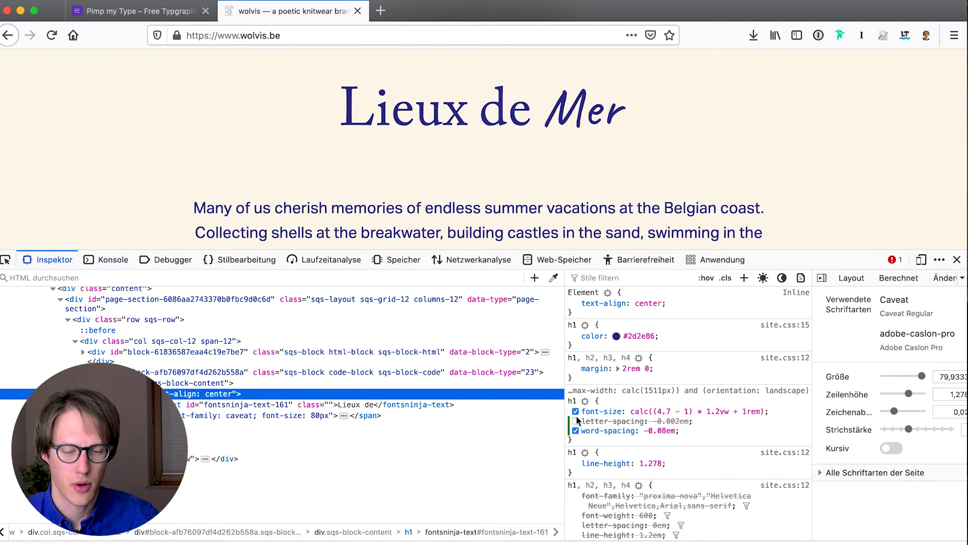
{"action": "left_click", "coordinate": [577, 436]}
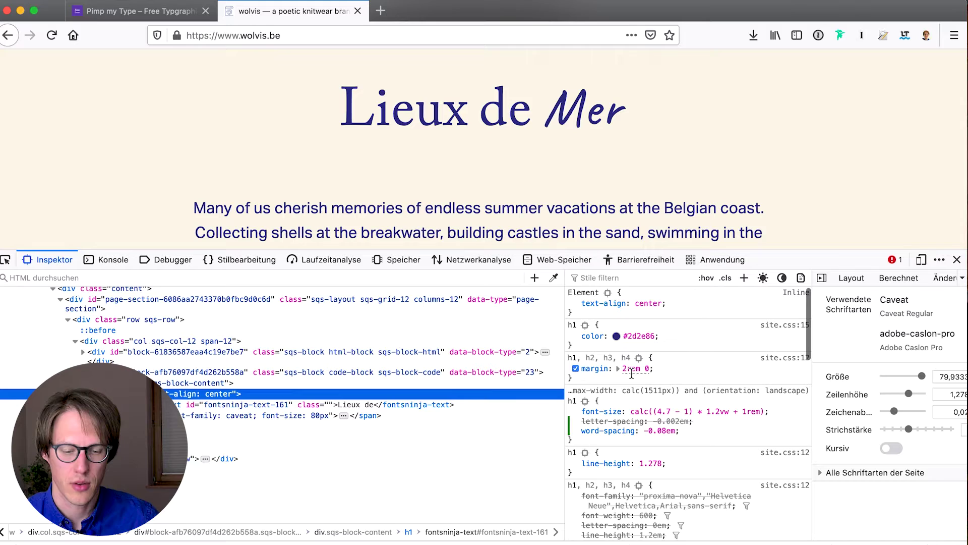
{"action": "key", "text": "super+alt+i"}
Scroll to the '~ Four timeless and lightweight pieces ~' heading and open its context menu.
{"action": "scroll", "coordinate": [679, 280], "scroll_direction": "down", "scroll_amount": 8}
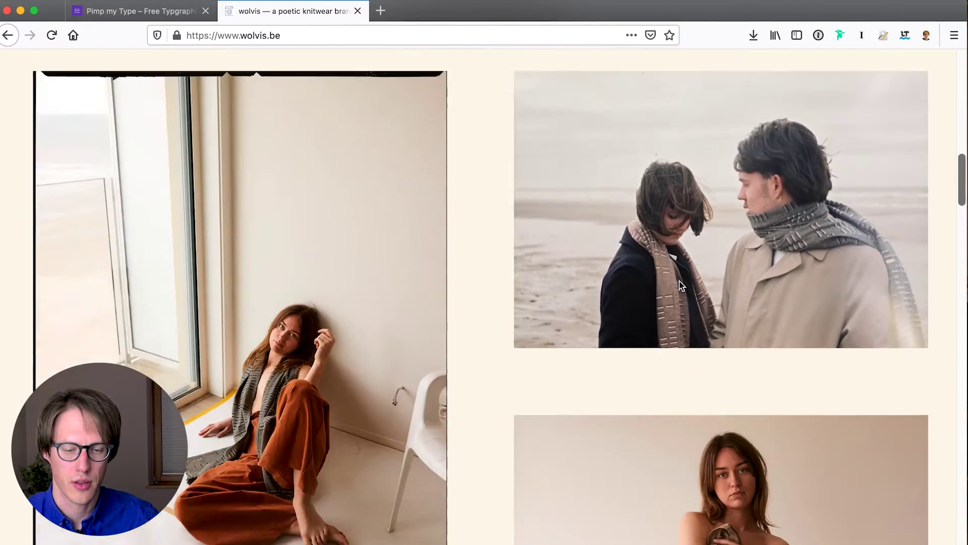
{"action": "scroll", "coordinate": [679, 280], "scroll_direction": "down", "scroll_amount": 10}
{"action": "scroll", "coordinate": [679, 280], "scroll_direction": "up", "scroll_amount": 1}
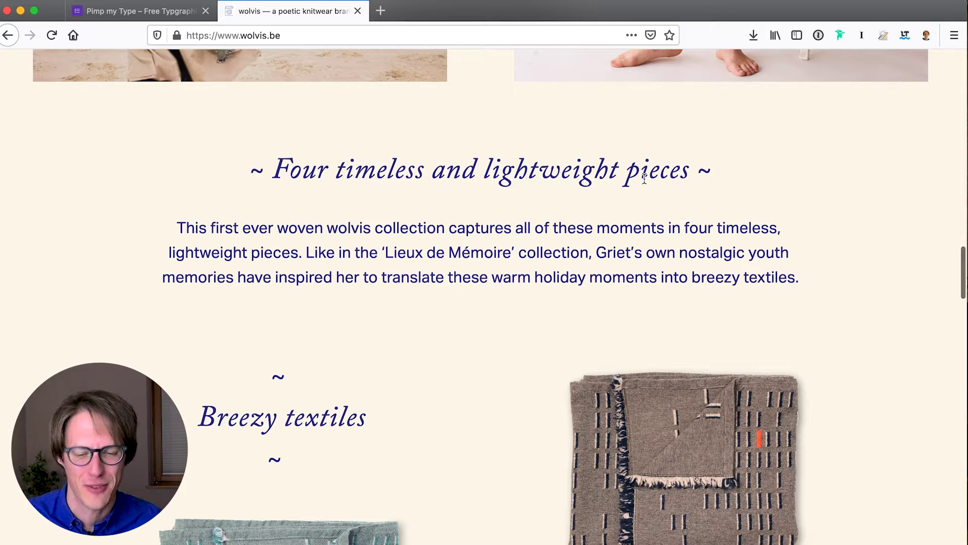
{"action": "right_click", "coordinate": [644, 178]}
Inspect the Four timeless h3 and add letter-spacing -0.008em, toggling it to compare.
{"action": "left_click", "coordinate": [715, 347]}
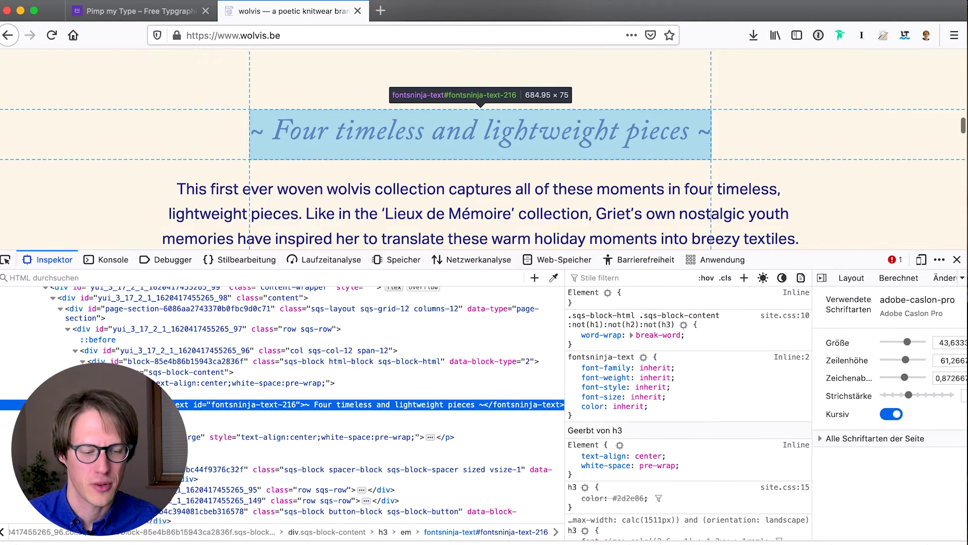
{"action": "left_click", "coordinate": [656, 506]}
{"action": "type", "text": "letter-spacing"}
{"action": "key", "text": "Tab"}
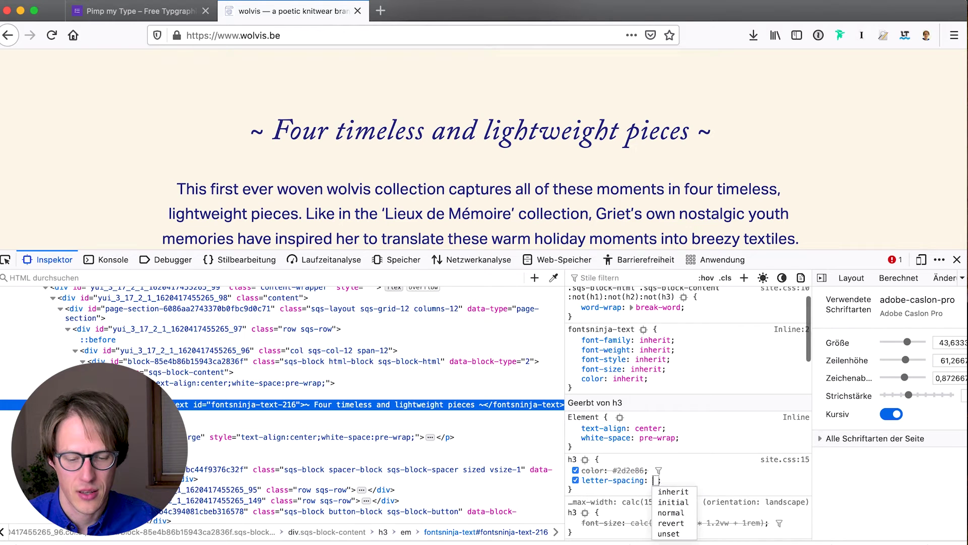
{"action": "type", "text": "-0."}
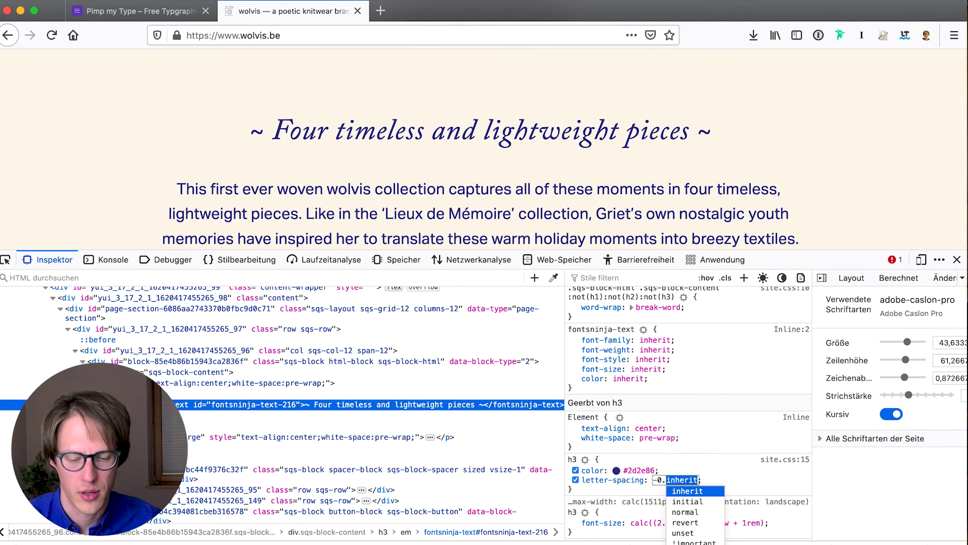
{"action": "type", "text": "01em"}
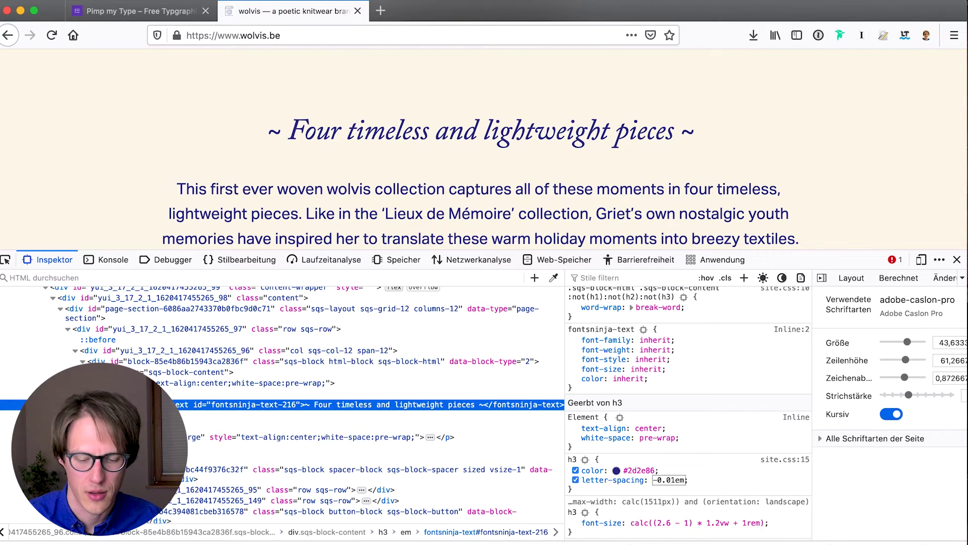
{"action": "key", "text": "BackSpace"}
{"action": "type", "text": "08"}
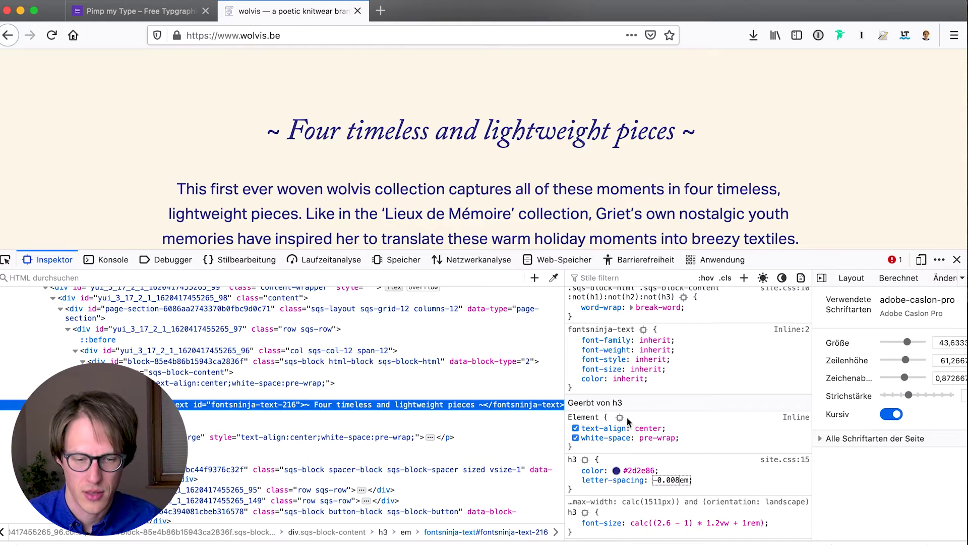
{"action": "left_click", "coordinate": [715, 485]}
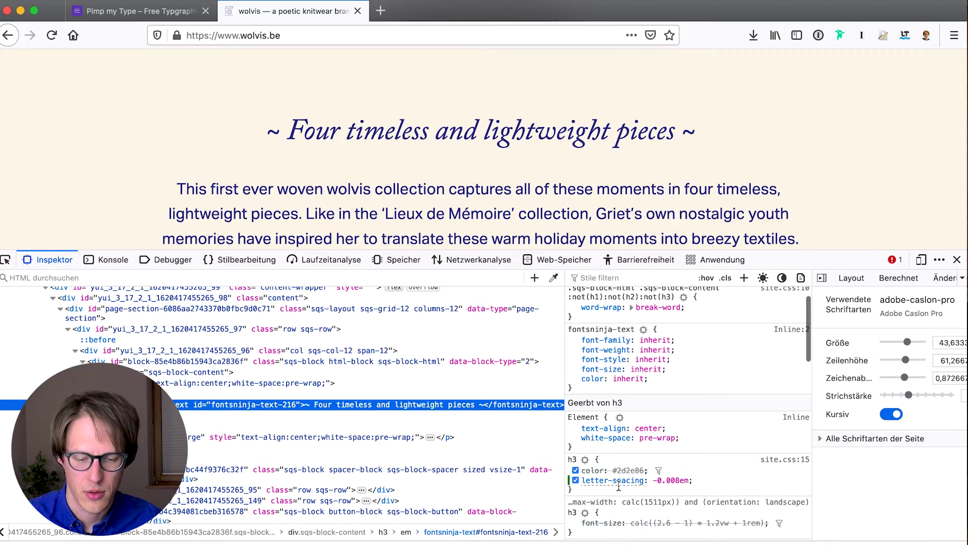
{"action": "left_click", "coordinate": [575, 480]}
{"action": "left_click", "coordinate": [575, 481]}
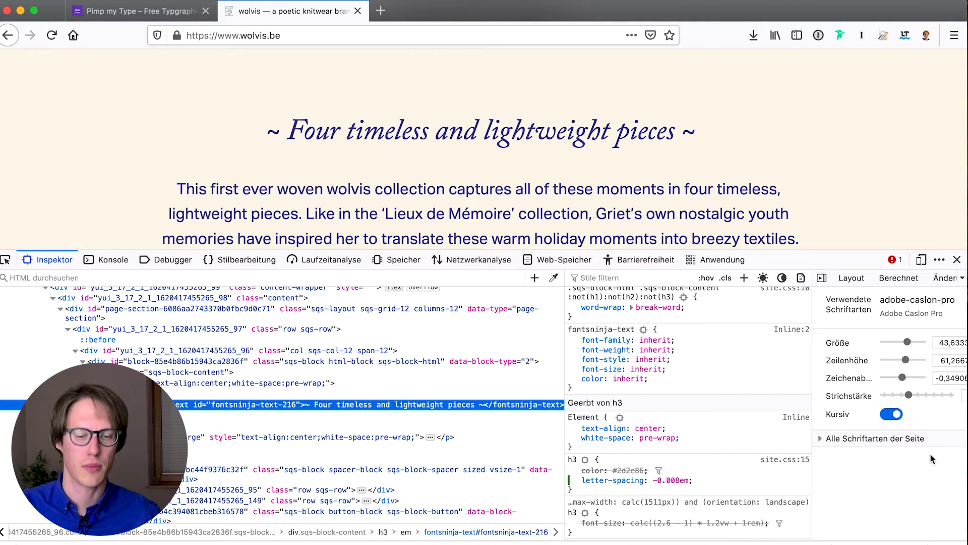
Add word-spacing -0.05em to the h3 rule.
{"action": "left_click", "coordinate": [713, 479]}
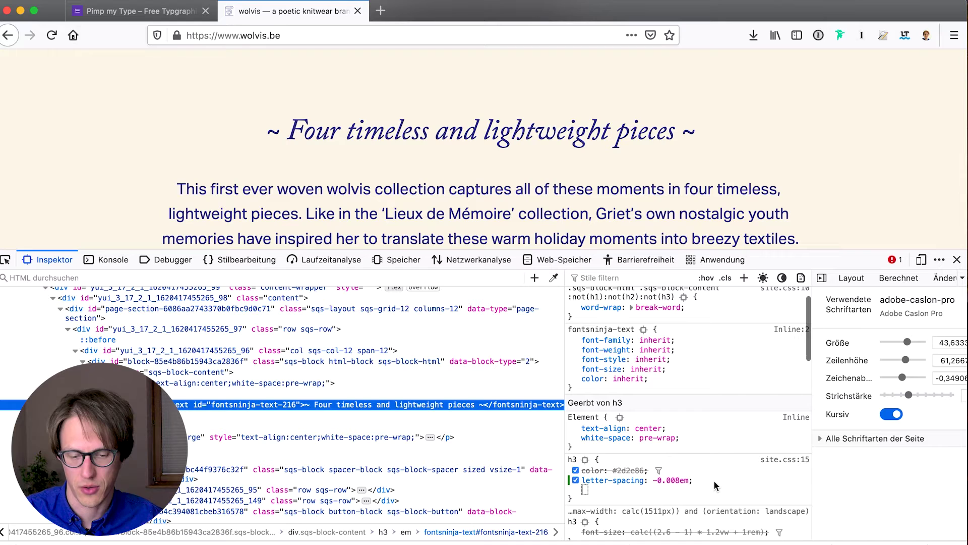
{"action": "type", "text": "word-spacing"}
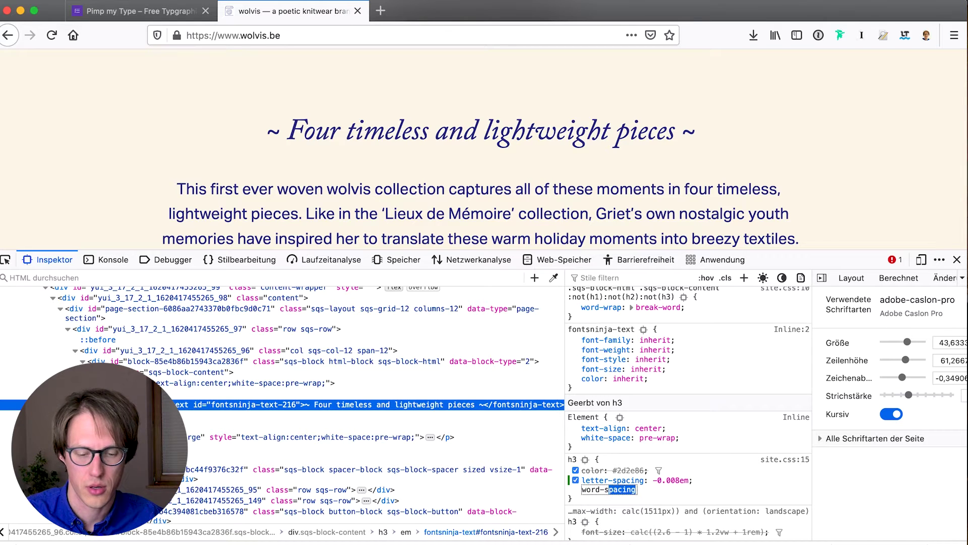
{"action": "key", "text": "Tab"}
{"action": "type", "text": "-0.0"}
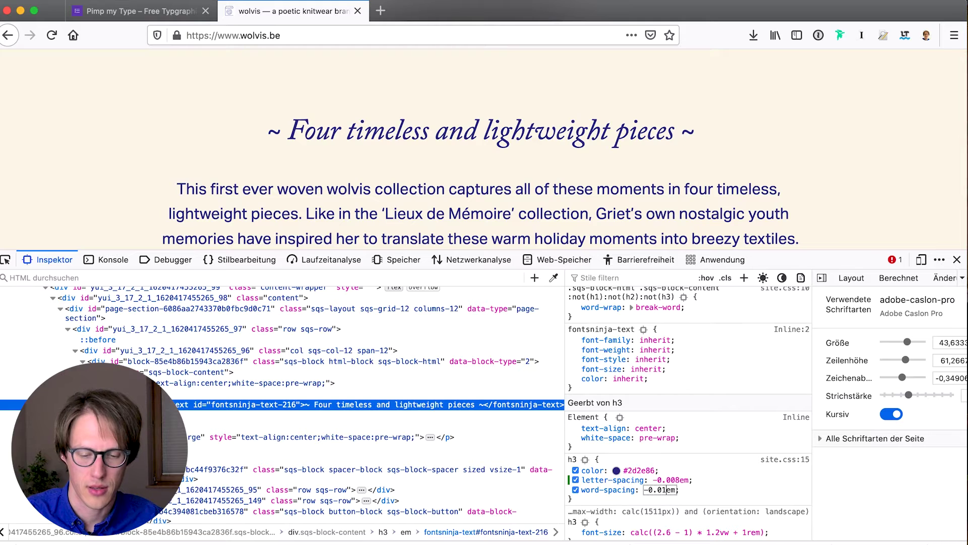
{"action": "key", "text": "BackSpace"}
{"action": "type", "text": "5"}
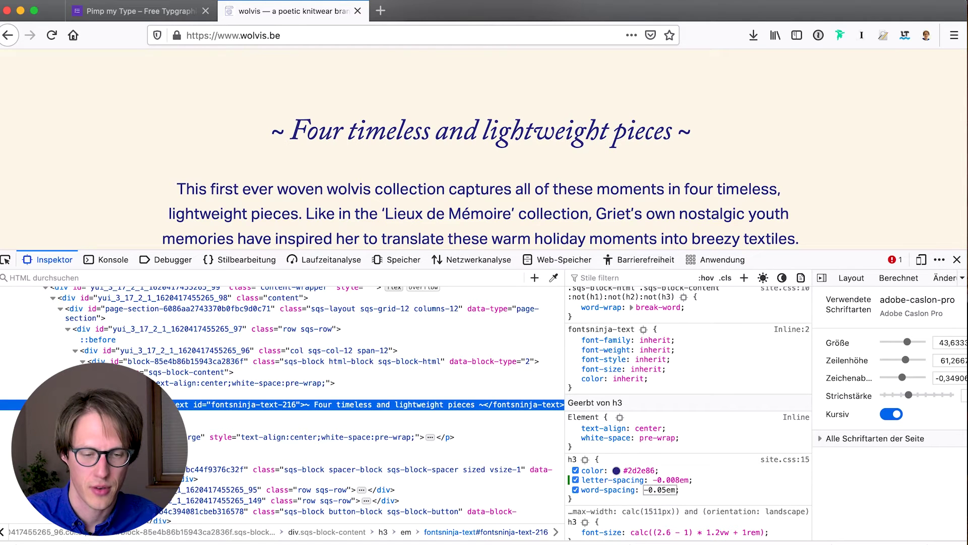
{"action": "left_click", "coordinate": [687, 480]}
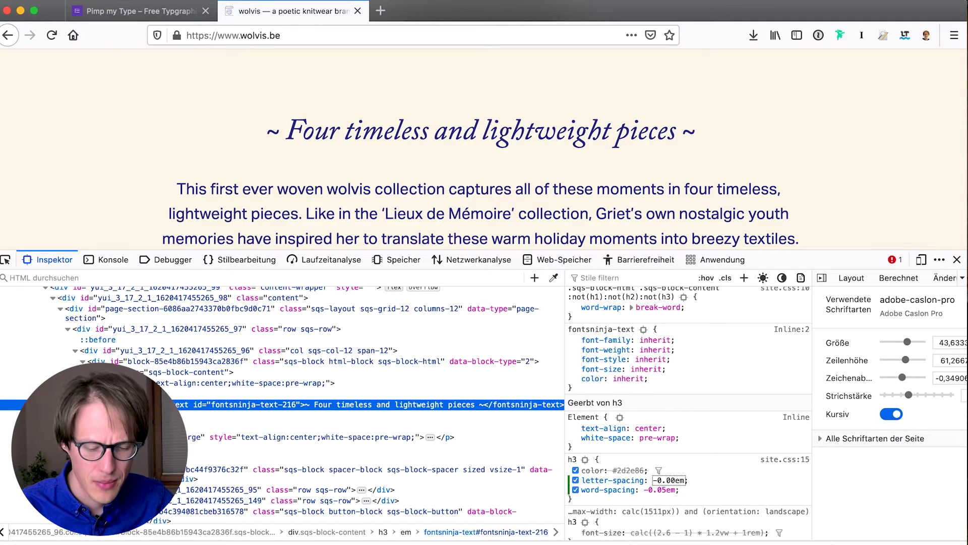
Change the h3 letter-spacing to -0.006em and toggle it repeatedly to compare headings.
{"action": "type", "text": "6"}
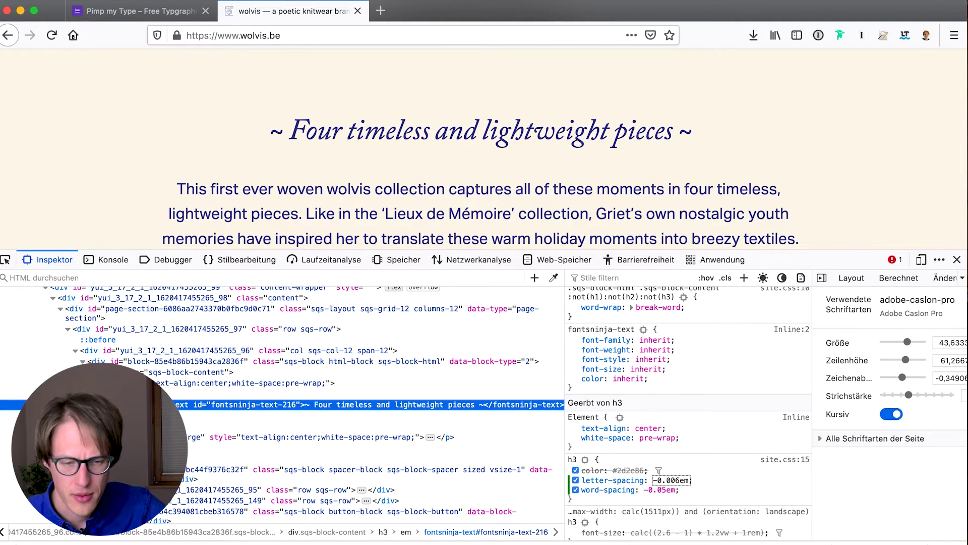
{"action": "left_click", "coordinate": [726, 481]}
{"action": "left_click", "coordinate": [575, 481]}
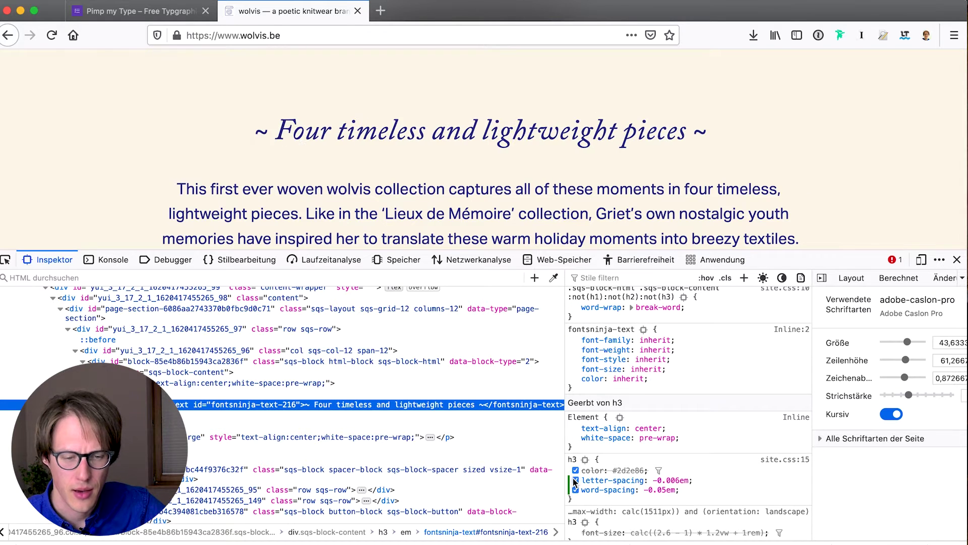
{"action": "left_click", "coordinate": [575, 481]}
{"action": "scroll", "coordinate": [680, 238], "scroll_direction": "down", "scroll_amount": 6}
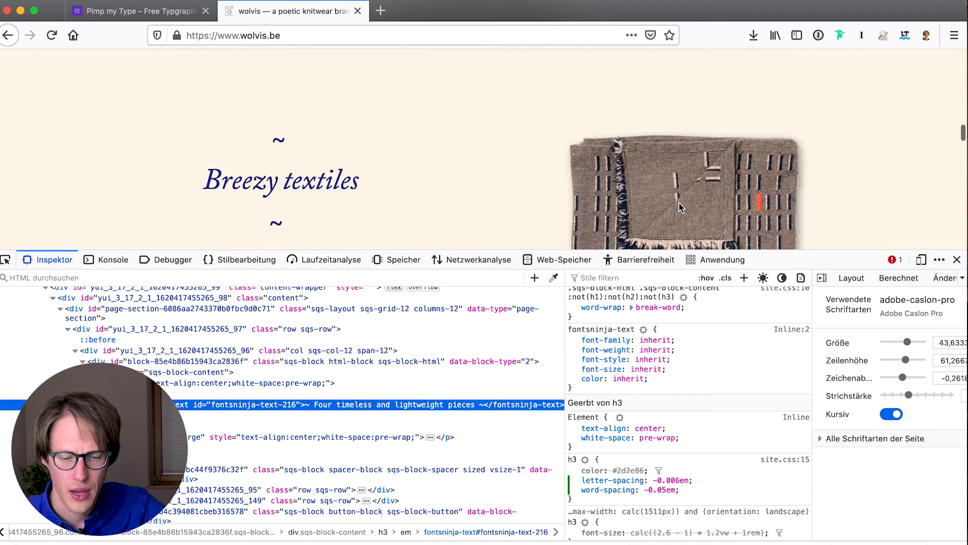
{"action": "scroll", "coordinate": [278, 172], "scroll_direction": "up", "scroll_amount": 1}
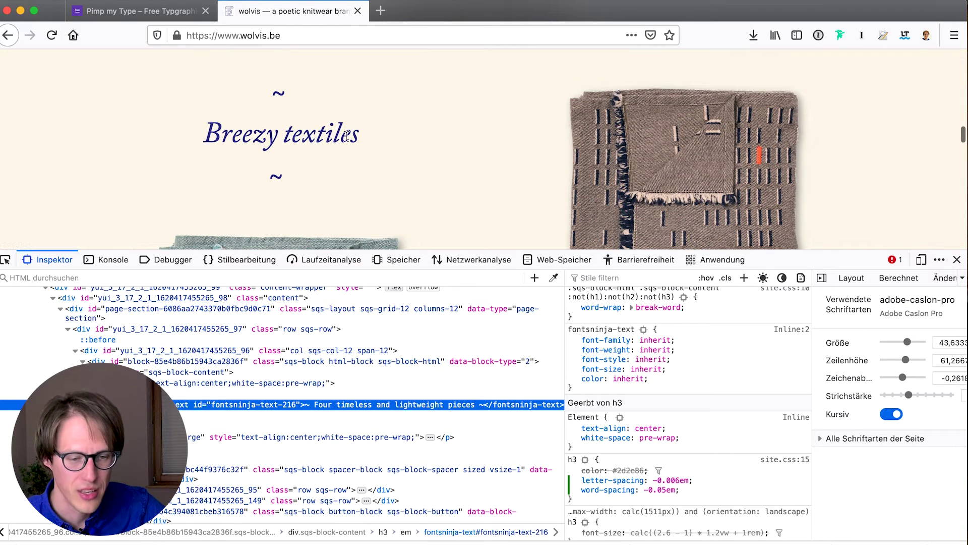
{"action": "left_click", "coordinate": [575, 480]}
{"action": "left_click", "coordinate": [575, 480]}
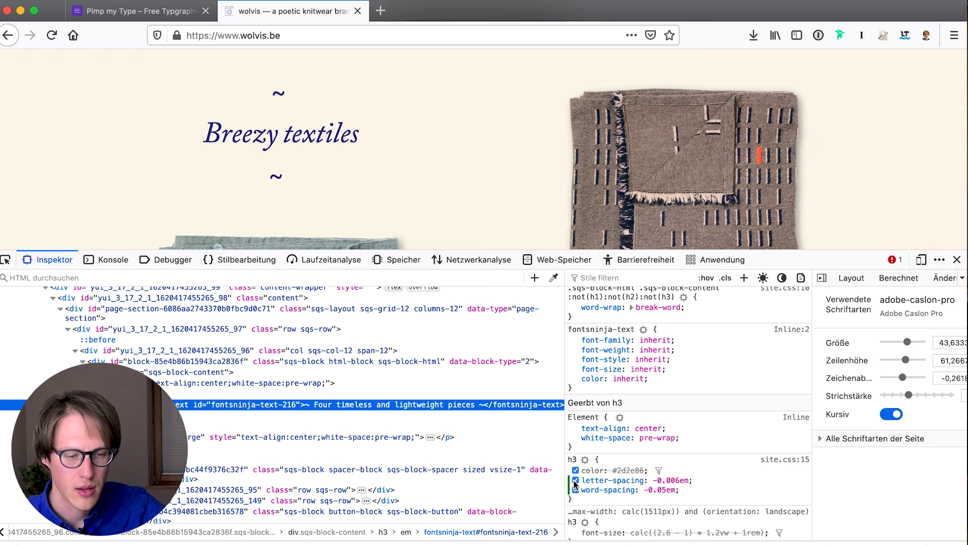
{"action": "left_click", "coordinate": [576, 480]}
{"action": "left_click", "coordinate": [575, 480]}
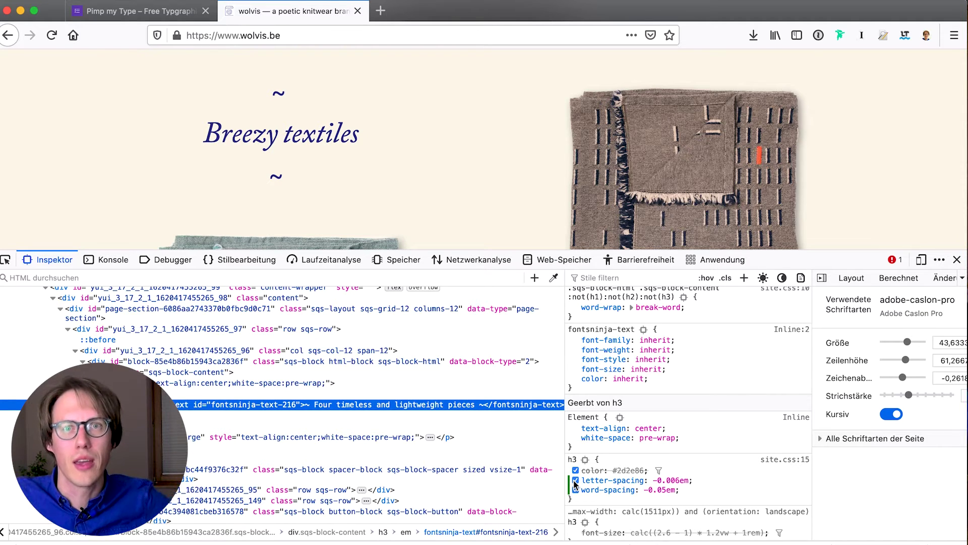
Re-enable the -0.05em word-spacing and -0.006em letter-spacing on the h3 rule.
{"action": "scroll", "coordinate": [434, 189], "scroll_direction": "down", "scroll_amount": 5}
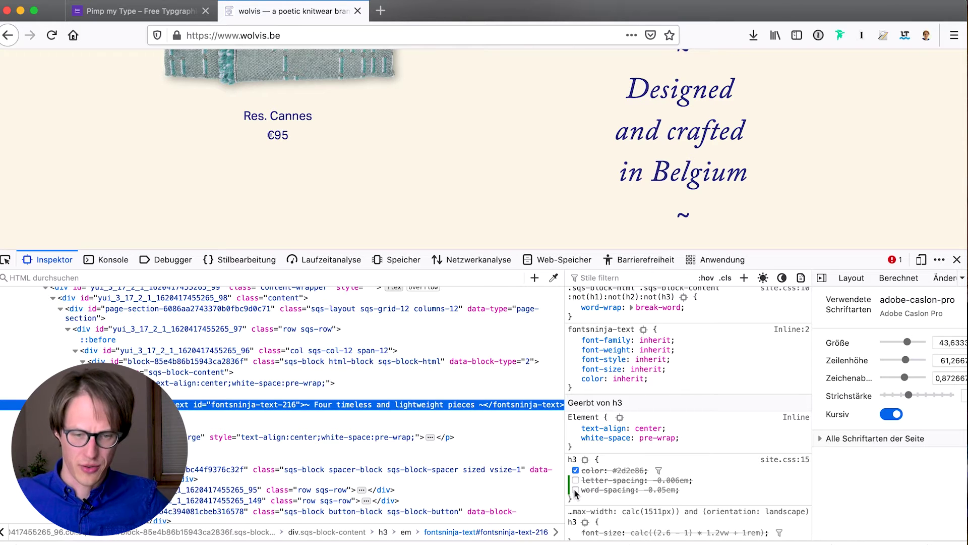
{"action": "left_click", "coordinate": [576, 490]}
{"action": "left_click", "coordinate": [576, 499]}
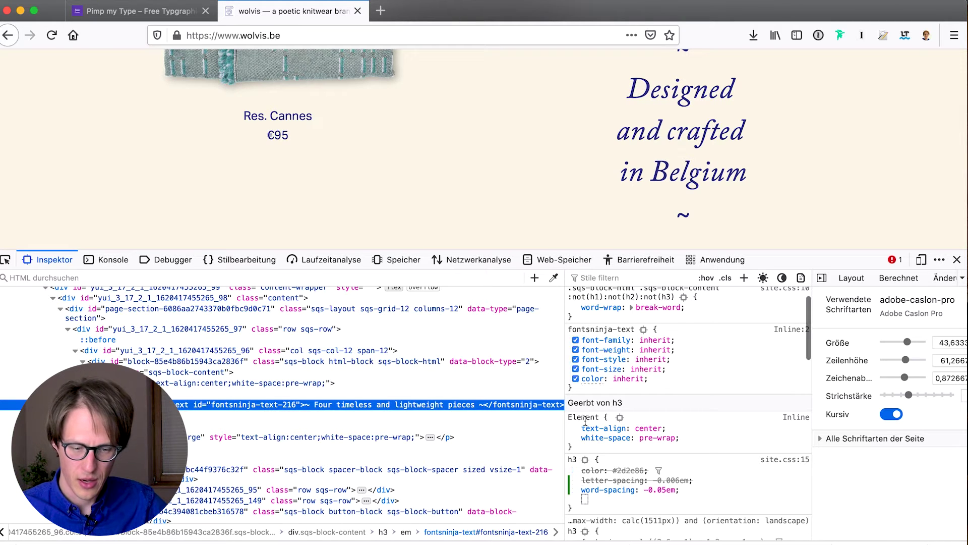
{"action": "left_click", "coordinate": [576, 479]}
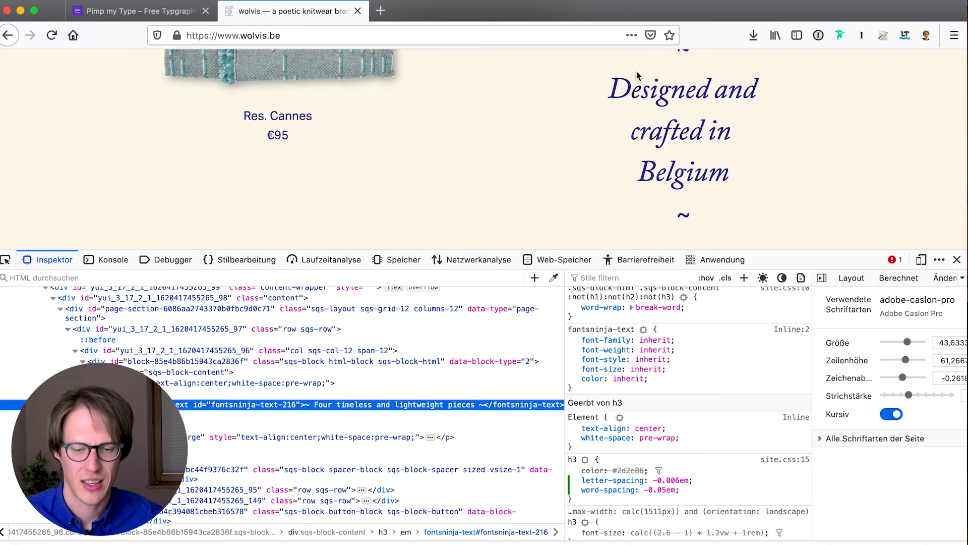
Enlarge the visible page area and scroll to the quote heading.
{"action": "scroll", "coordinate": [631, 148], "scroll_direction": "down", "scroll_amount": 5}
{"action": "scroll", "coordinate": [633, 151], "scroll_direction": "down", "scroll_amount": 5}
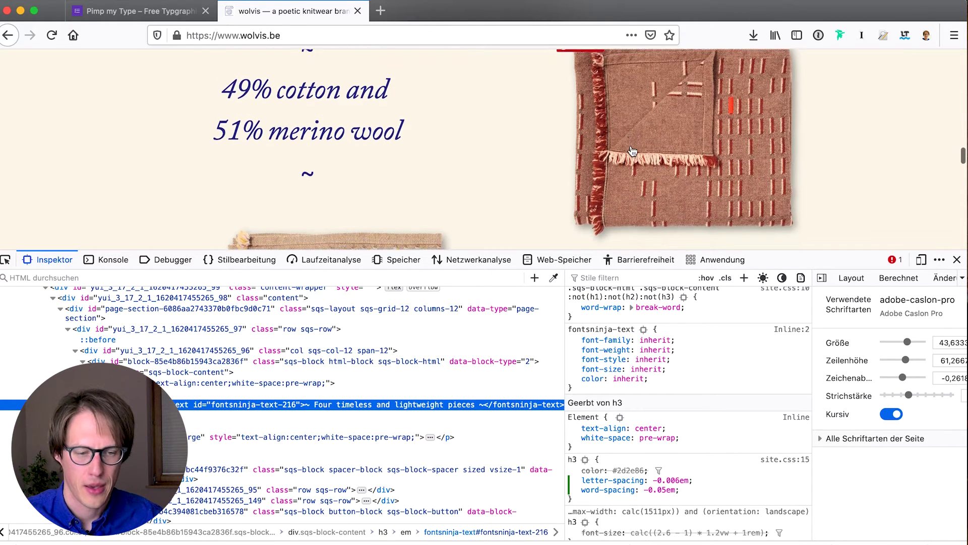
{"action": "scroll", "coordinate": [632, 151], "scroll_direction": "down", "scroll_amount": 7}
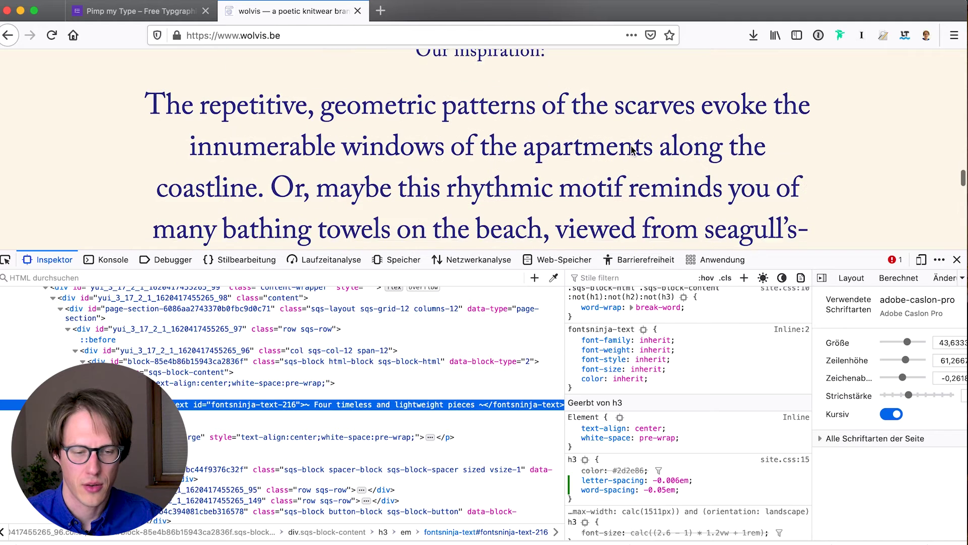
{"action": "scroll", "coordinate": [667, 146], "scroll_direction": "up", "scroll_amount": 1}
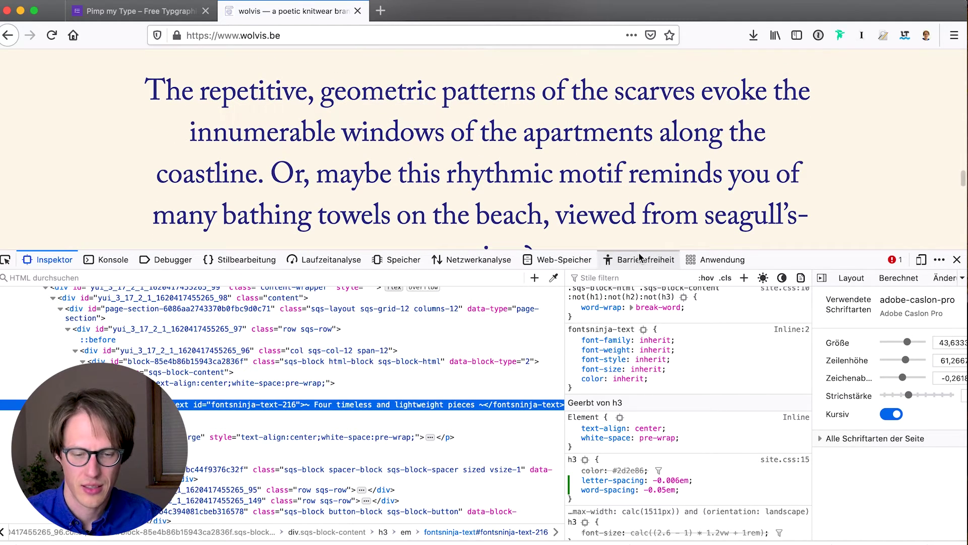
{"action": "left_click_drag", "start_coordinate": [637, 250], "coordinate": [615, 352]}
{"action": "scroll", "coordinate": [598, 253], "scroll_direction": "up", "scroll_amount": 2}
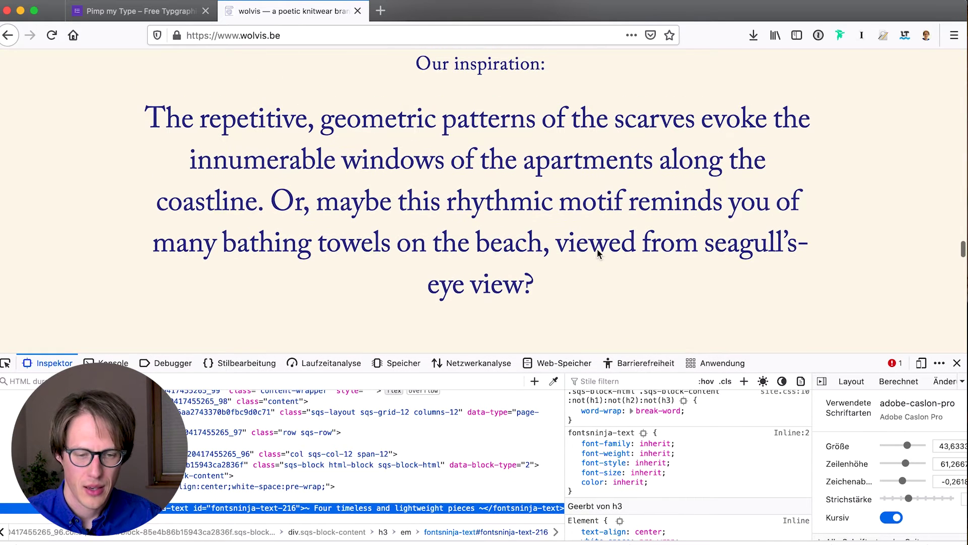
{"action": "scroll", "coordinate": [583, 500], "scroll_direction": "down", "scroll_amount": 5}
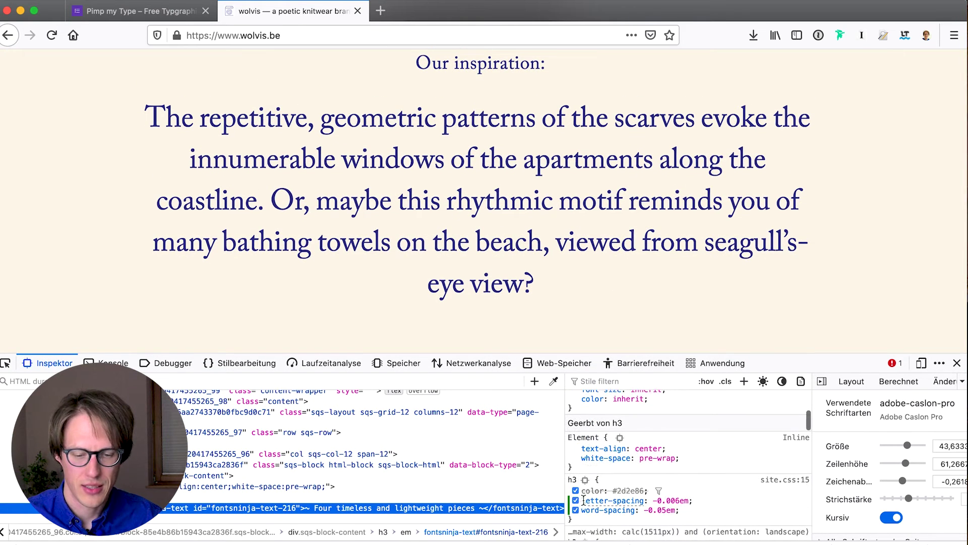
Switch the h3 letter- and word-spacing off, then back on, to compare.
{"action": "left_click", "coordinate": [576, 501]}
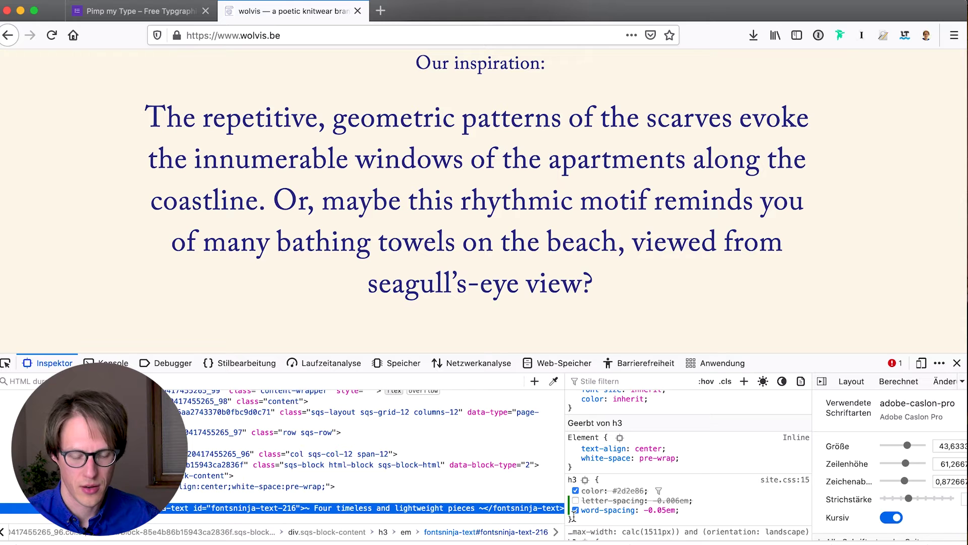
{"action": "left_click", "coordinate": [576, 510]}
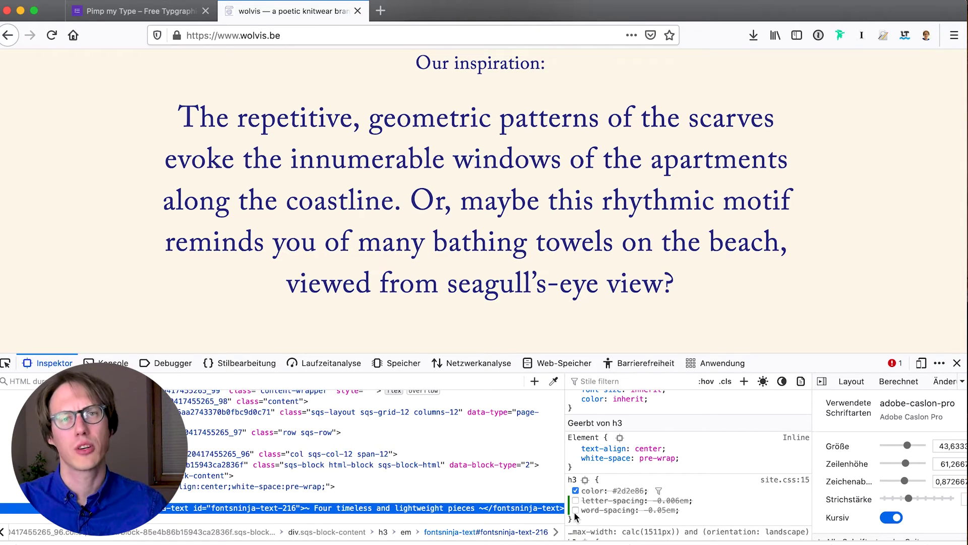
{"action": "left_click", "coordinate": [575, 510]}
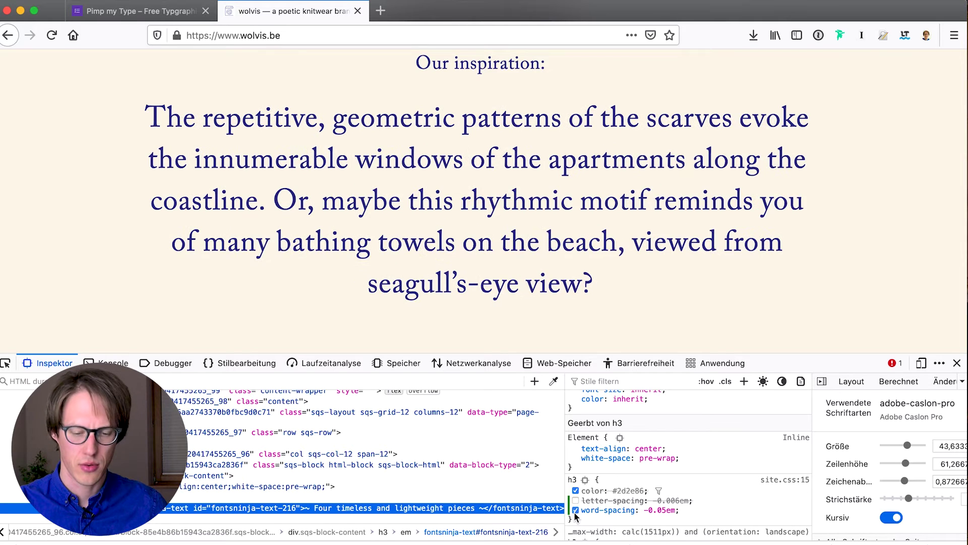
{"action": "left_click", "coordinate": [575, 500]}
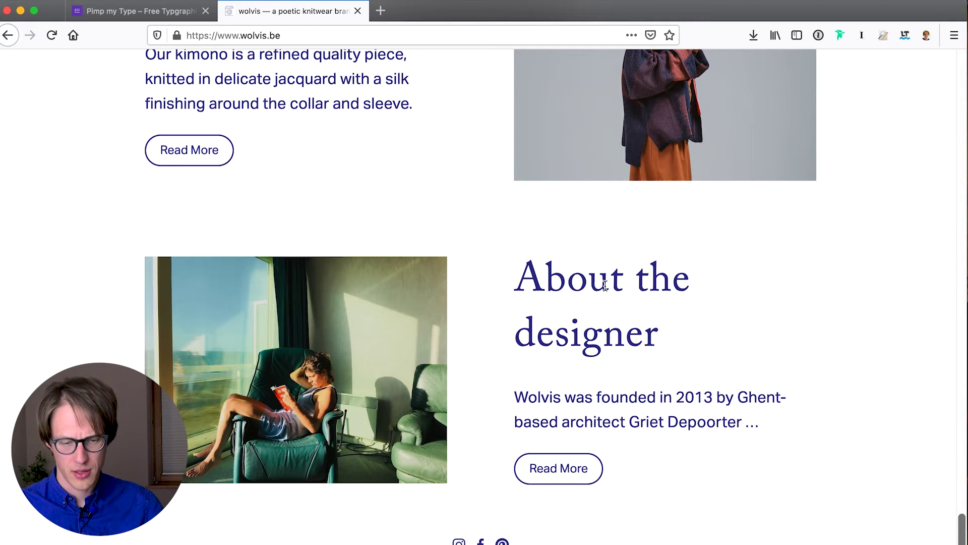
Inspect the 'About the designer' h2 and give its rule letter-spacing -0.008em.
{"action": "right_click", "coordinate": [606, 285]}
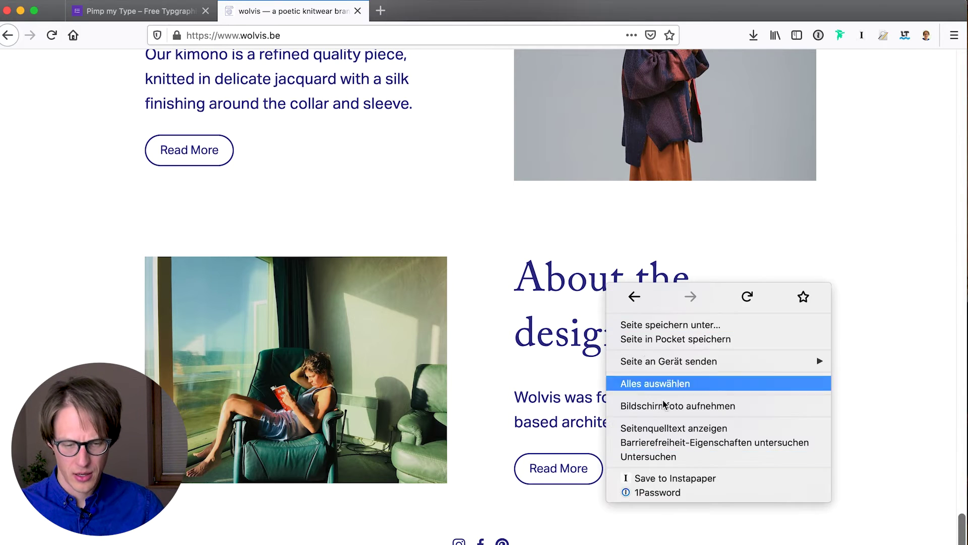
{"action": "left_click", "coordinate": [673, 457]}
{"action": "type", "text": "letter-spacing"}
{"action": "key", "text": "Tab"}
{"action": "type", "text": "-0"}
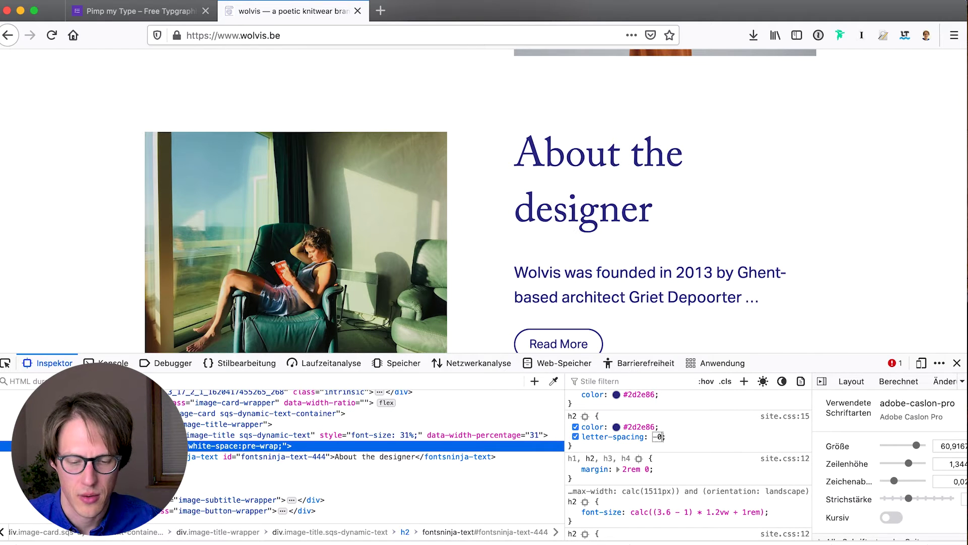
{"action": "type", "text": ".0"}
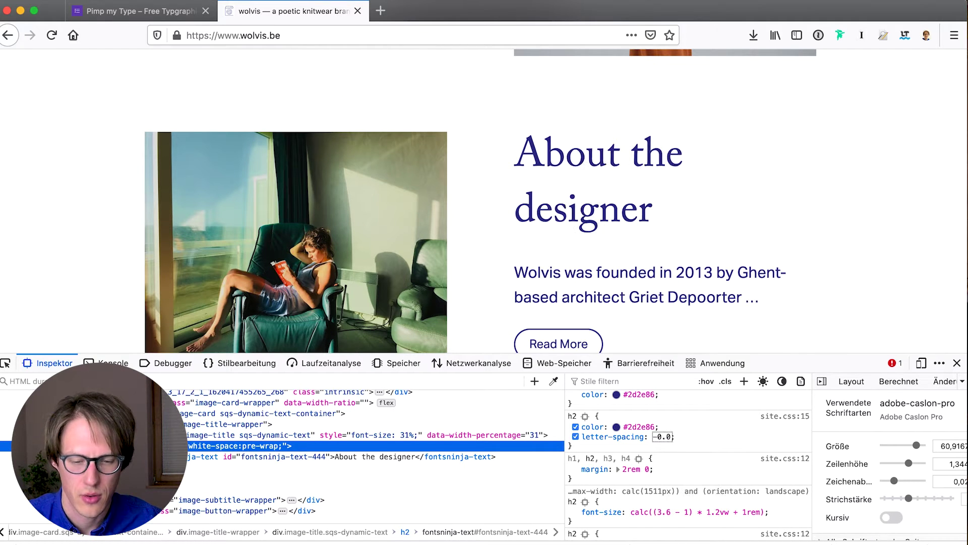
{"action": "type", "text": "em08em"}
{"action": "key", "text": "Return"}
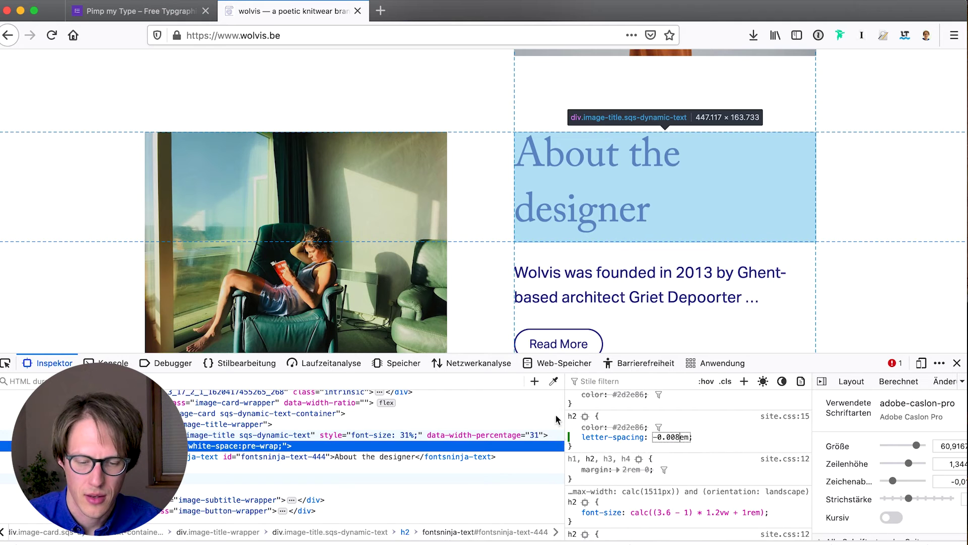
Add word-spacing -0.02em to the h2 rule, corrected from -0.01em.
{"action": "left_click", "coordinate": [709, 437]}
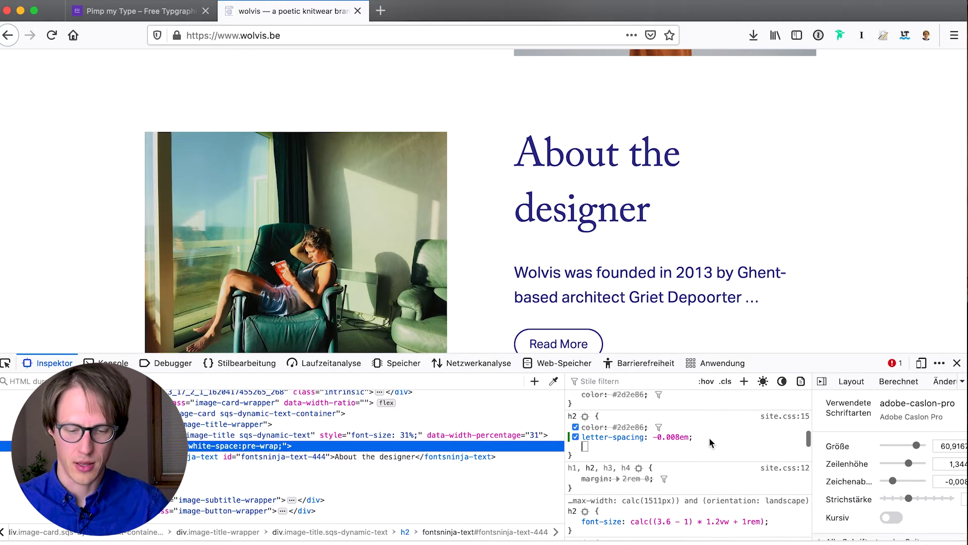
{"action": "type", "text": "word-spacing"}
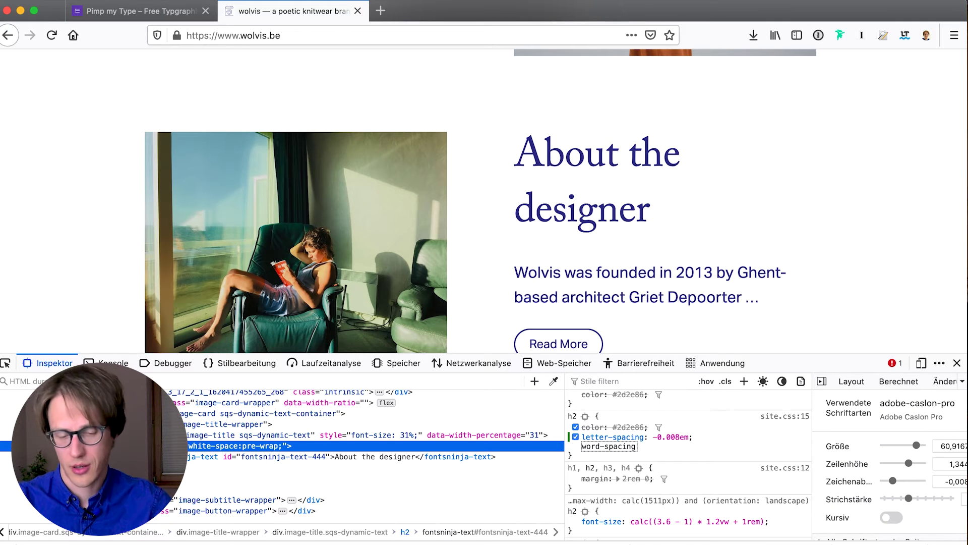
{"action": "key", "text": "Return"}
{"action": "type", "text": "-"}
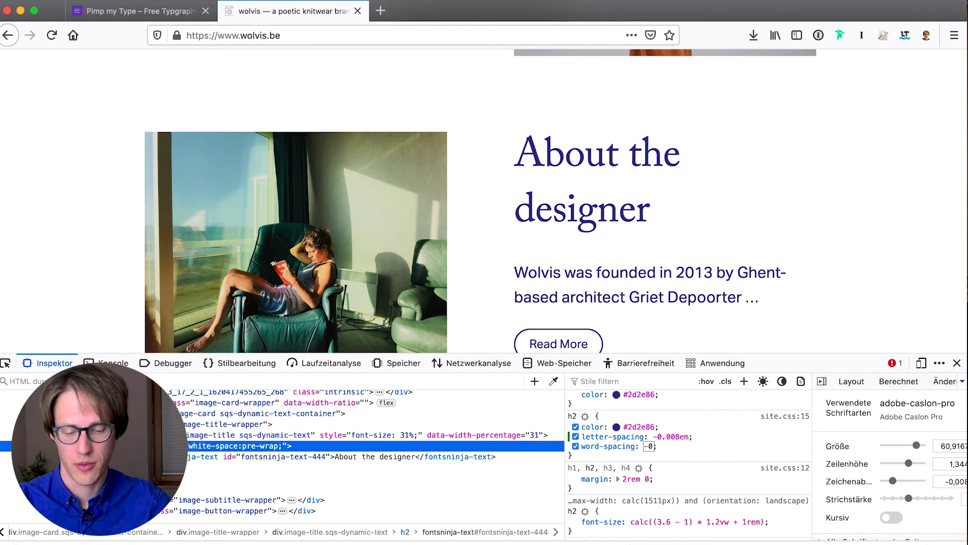
{"action": "type", "text": "0."}
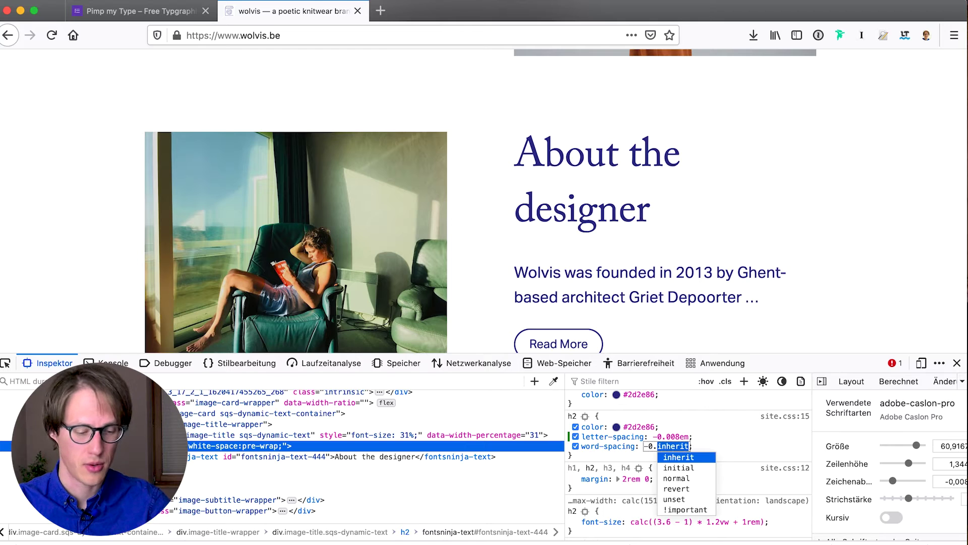
{"action": "type", "text": "01em"}
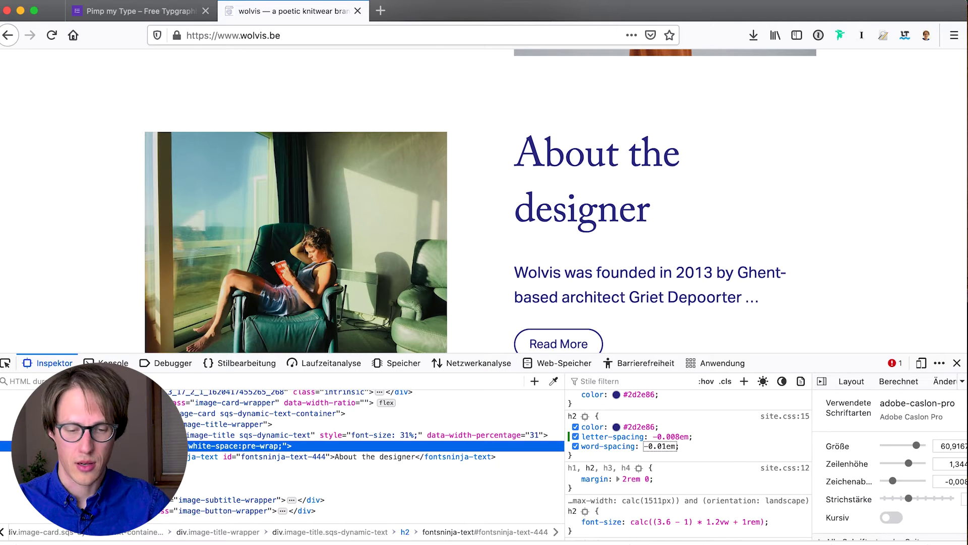
{"action": "key", "text": "Left"}
{"action": "key", "text": "Left"}
{"action": "key", "text": "BackSpace"}
{"action": "type", "text": "2"}
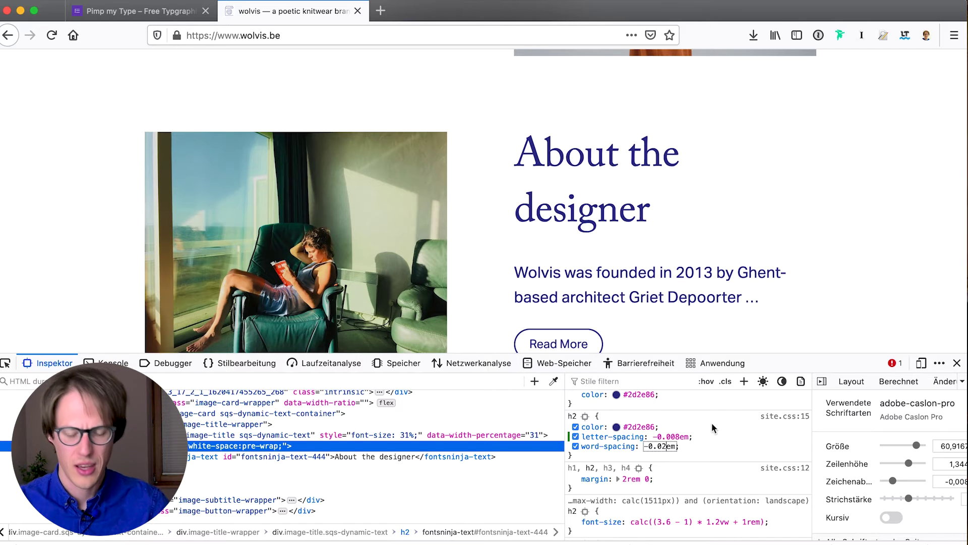
{"action": "left_click", "coordinate": [692, 453]}
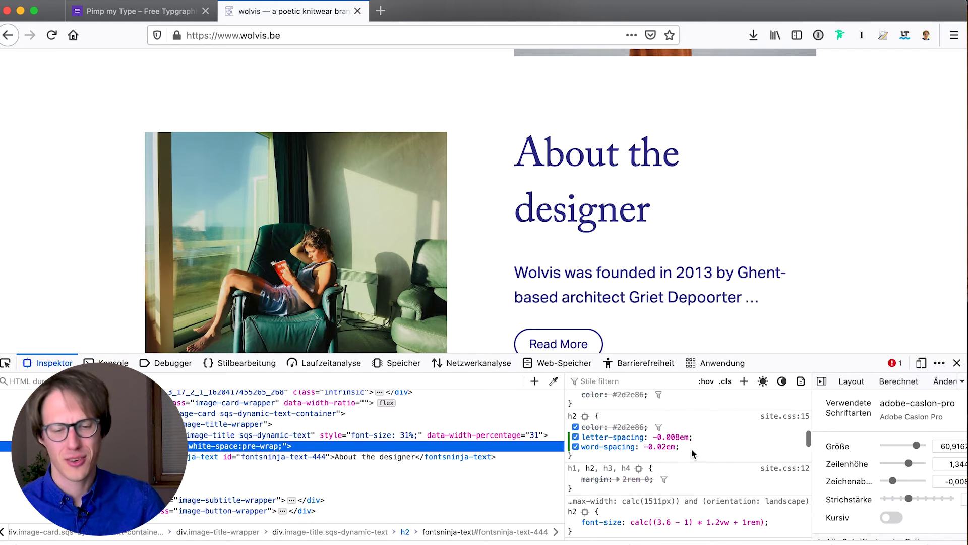
Add a line-height declaration to the h2 rule, entering 1.21.
{"action": "left_click", "coordinate": [706, 456]}
{"action": "type", "text": "line-"}
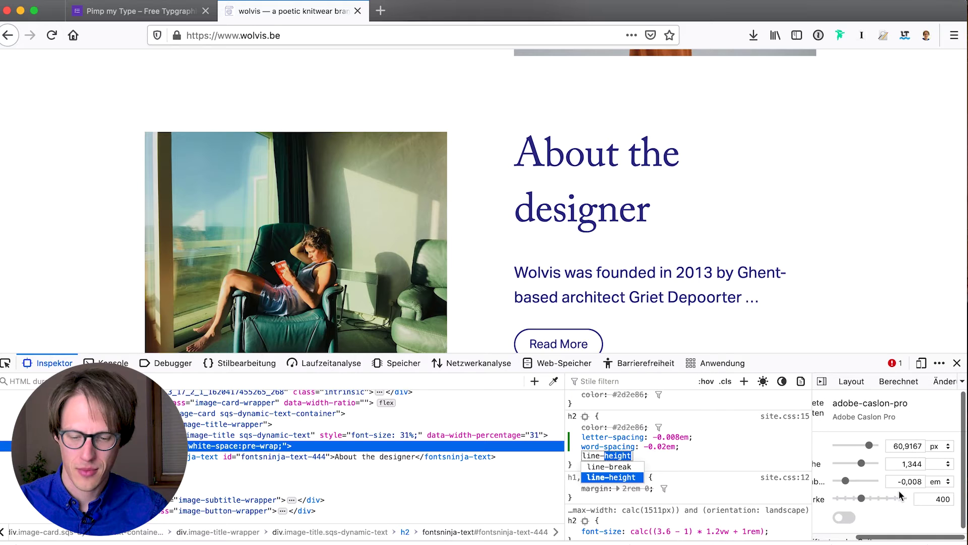
{"action": "key", "text": "Tab"}
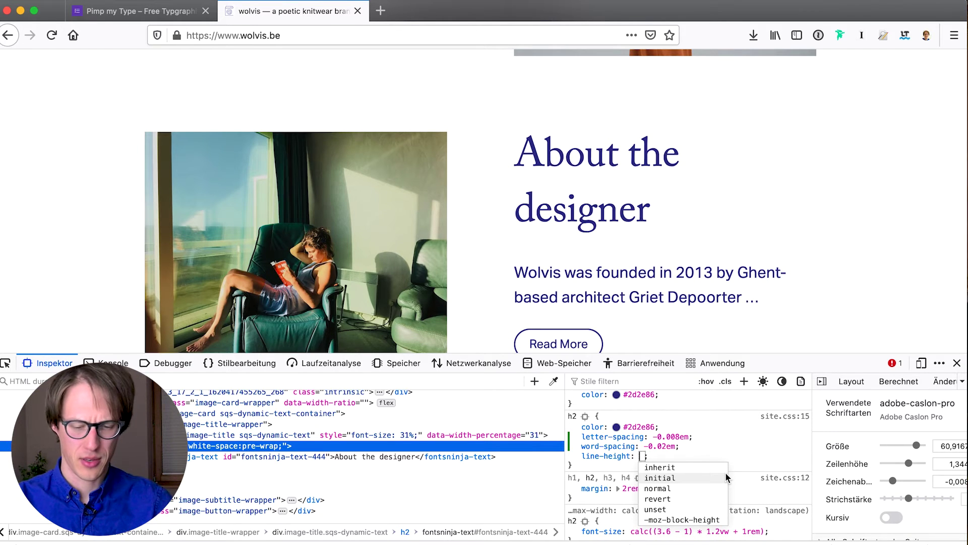
{"action": "type", "text": "1.2"}
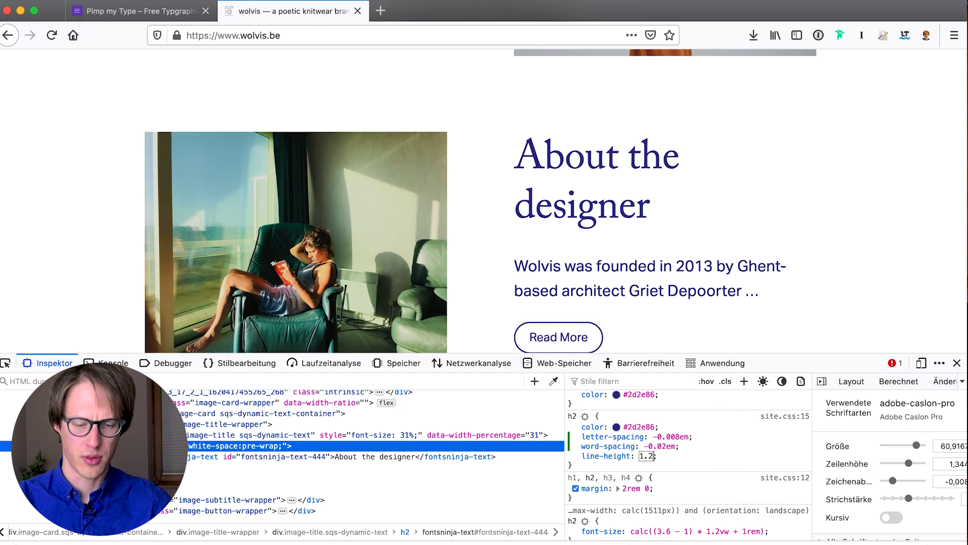
{"action": "type", "text": "1"}
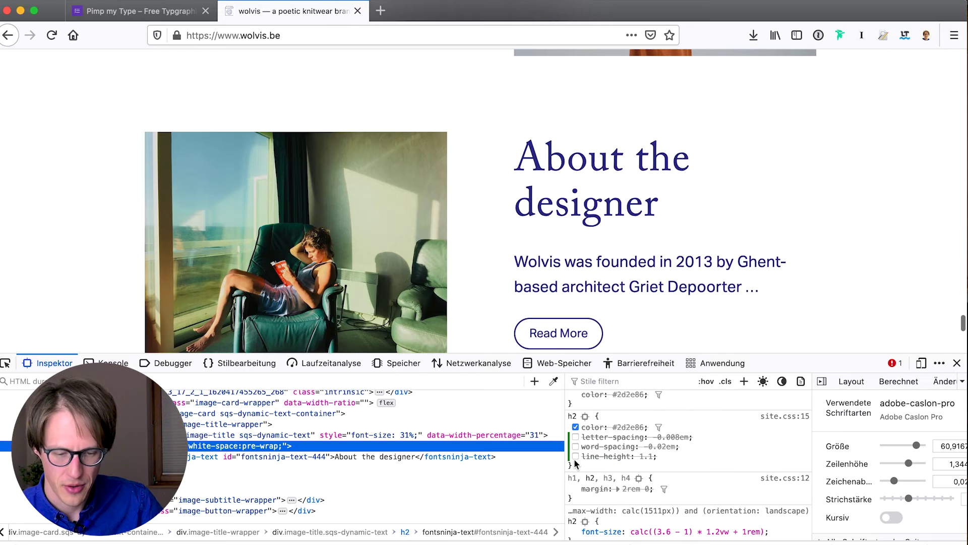
Compare the About the designer heading with and without its 1.1 line height, then re-enable word spacing and line height.
{"action": "left_click", "coordinate": [576, 456]}
{"action": "left_click", "coordinate": [576, 456]}
{"action": "left_click", "coordinate": [575, 446]}
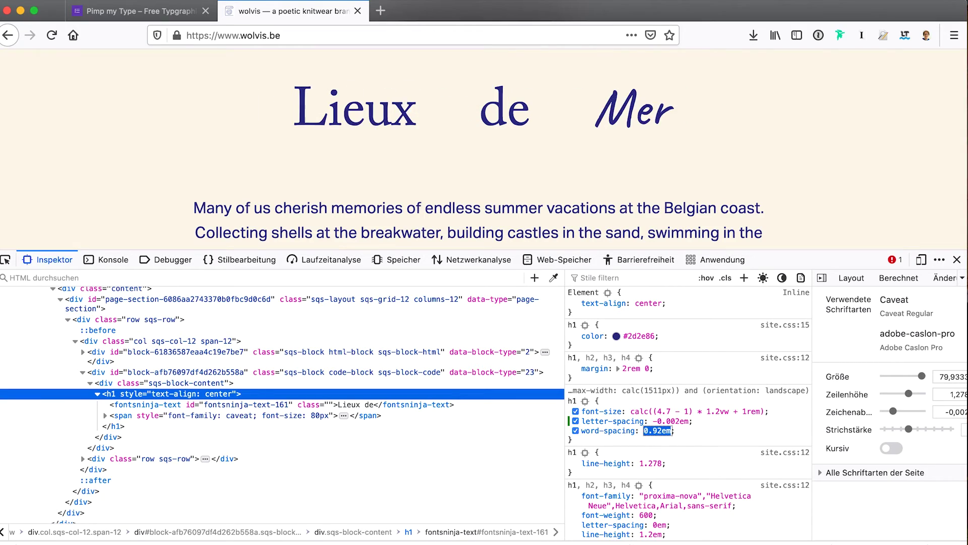
Tighten the Lieux de Mer word spacing from 1.92em to -0.08em, briefly trying extremes like 9.92em.
{"action": "key", "text": "Down"}
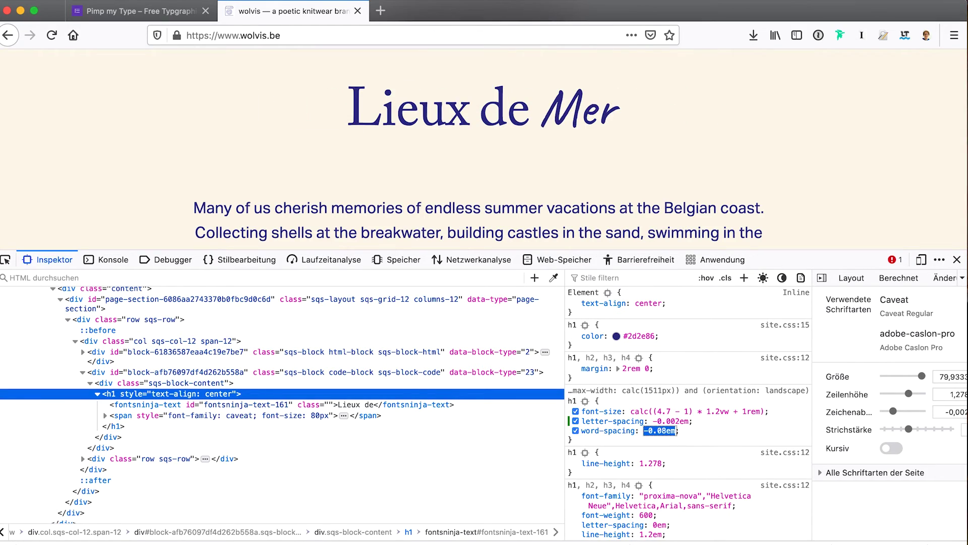
{"action": "key", "text": "Down"}
{"action": "key", "text": "Up"}
{"action": "key", "text": "shift+Up"}
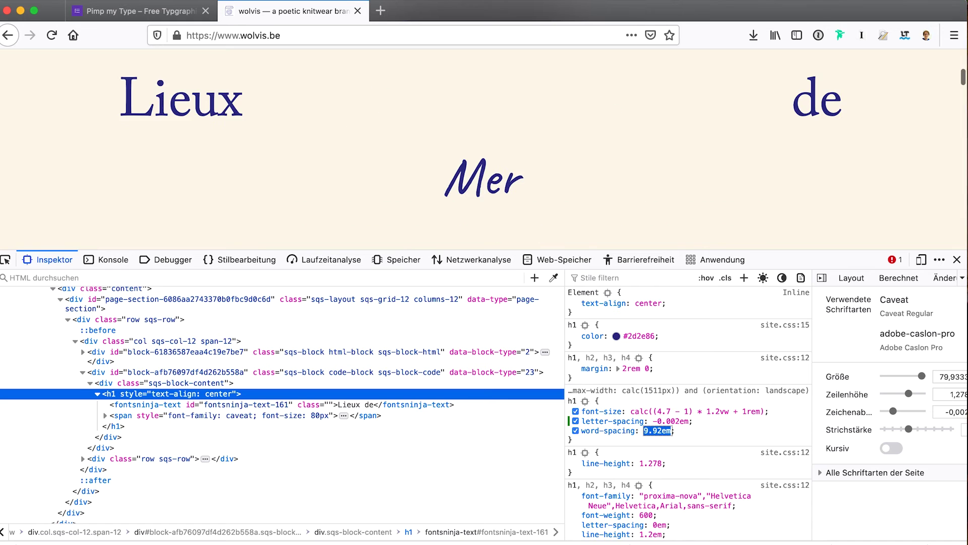
{"action": "key", "text": "shift+Down"}
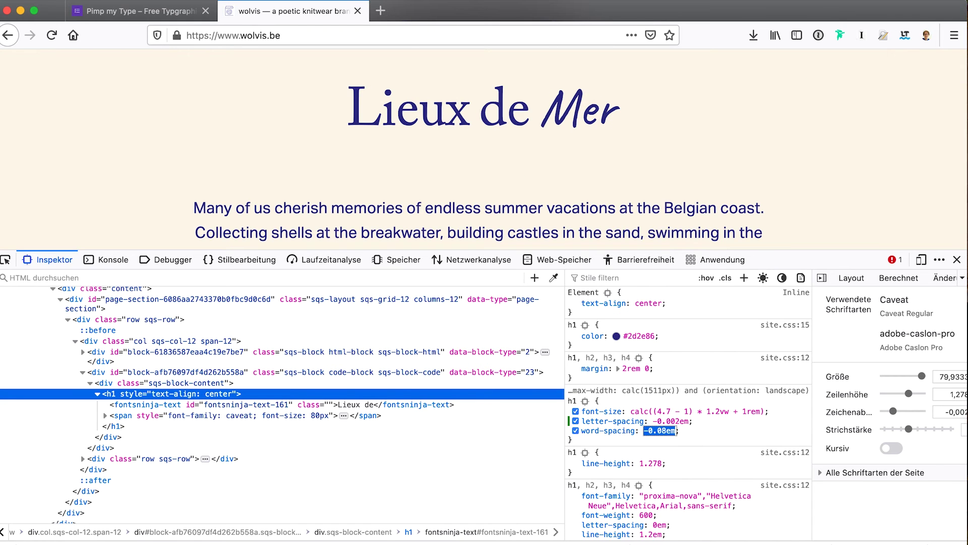